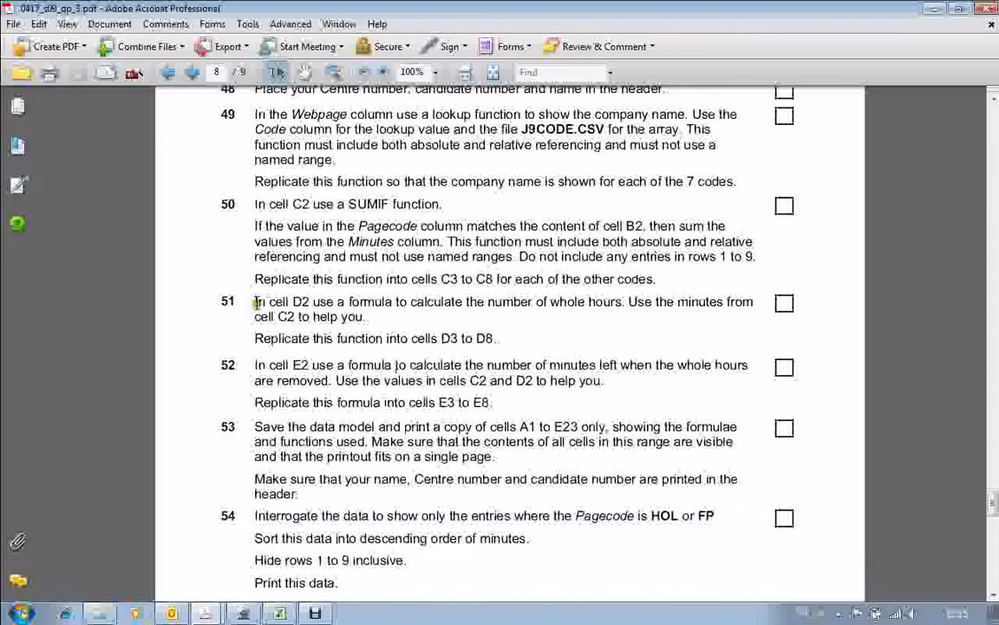
# Switch from the exam paper to Excel and open the files J9SHEET.CSV and J9CODE.CSV.
pyautogui.scroll(1, 258, 304)
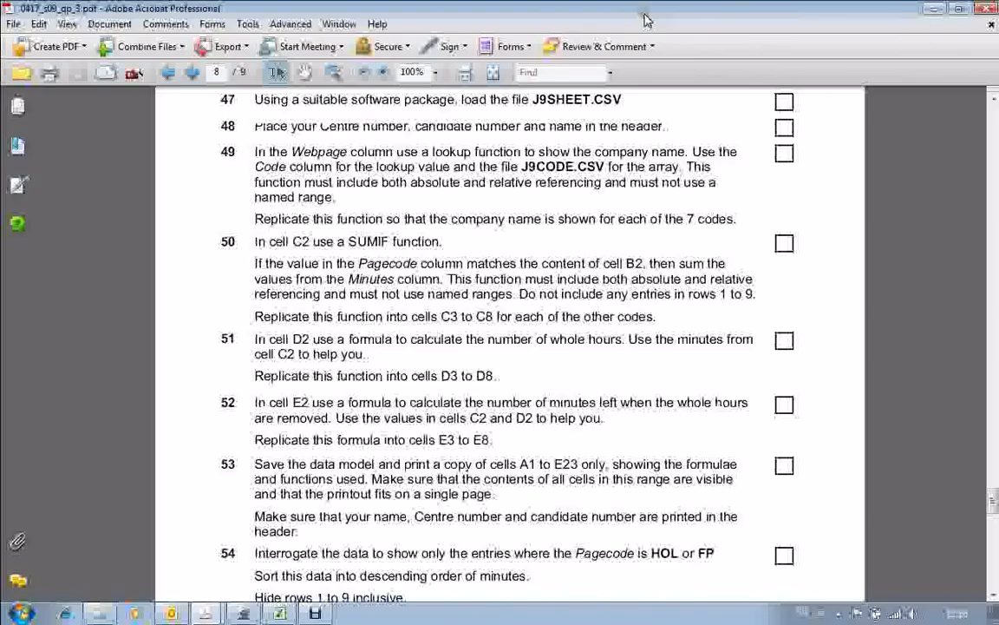
pyautogui.click(934, 9)
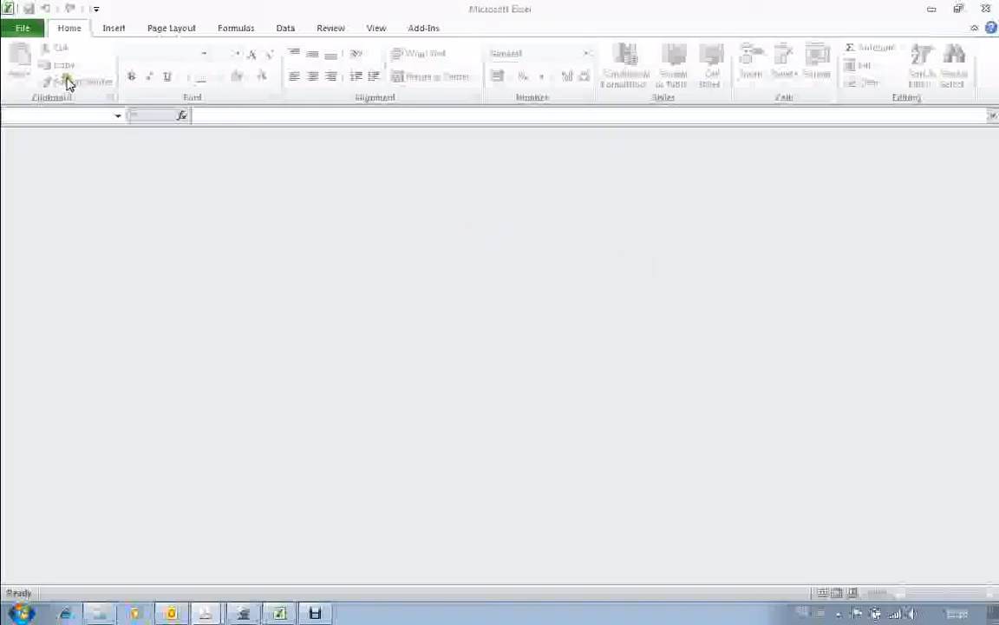
pyautogui.click(23, 27)
pyautogui.click(179, 90)
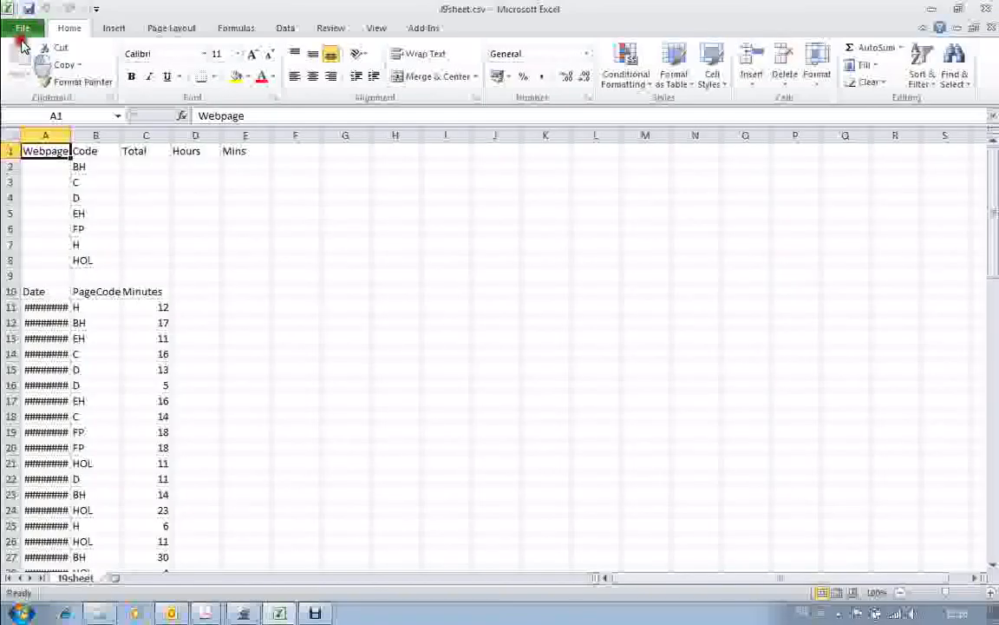
pyautogui.click(22, 31)
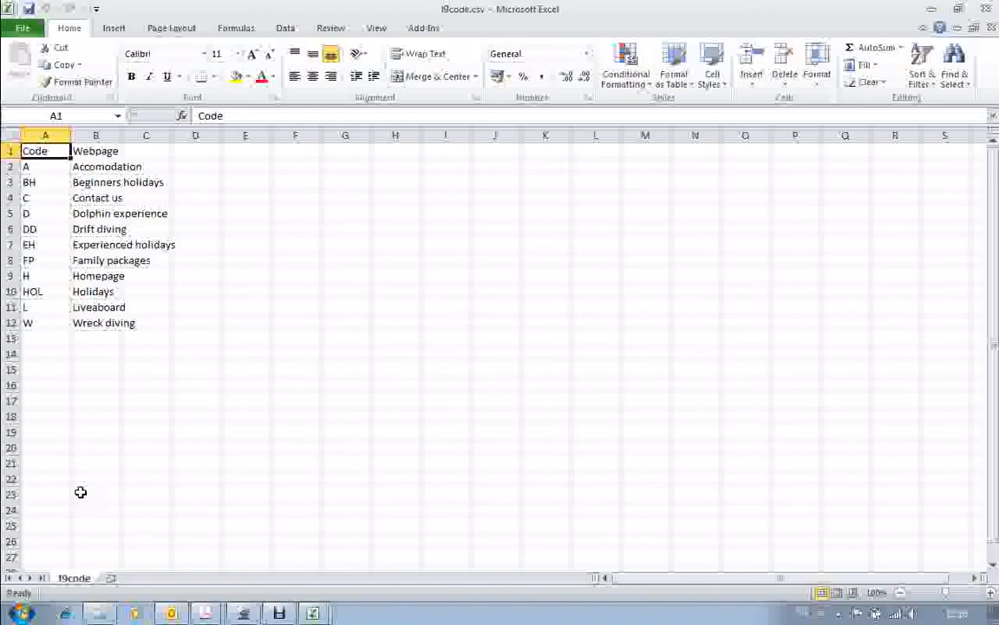
# Move the J9code sheet into the J9sheet.csv workbook ahead of the J9sheet sheet, and autofit column A of J9sheet to show the dates.
pyautogui.rightClick(76, 579)
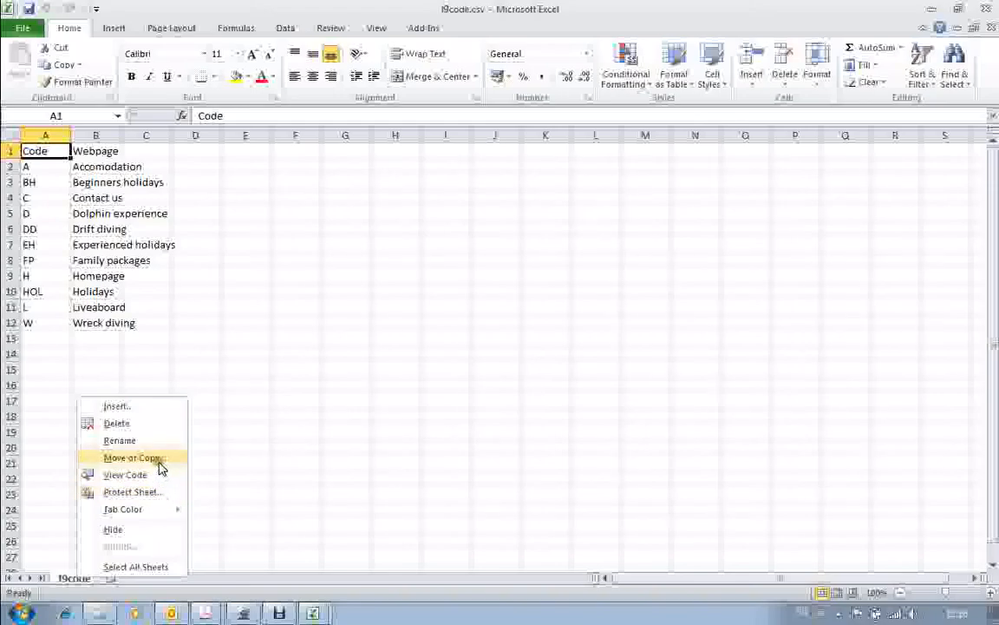
pyautogui.click(159, 458)
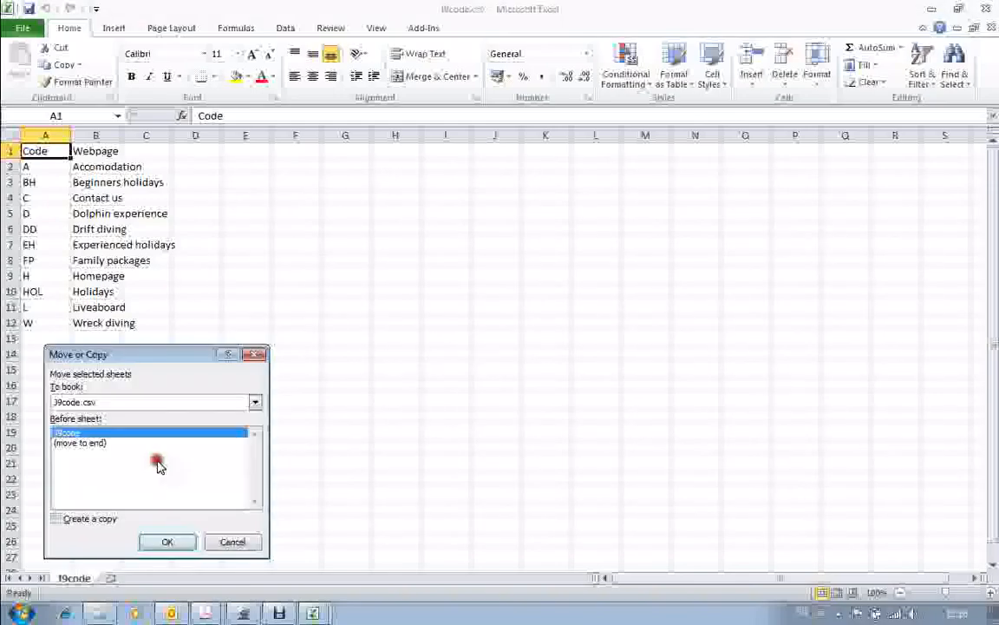
pyautogui.click(256, 403)
pyautogui.click(212, 427)
pyautogui.click(178, 543)
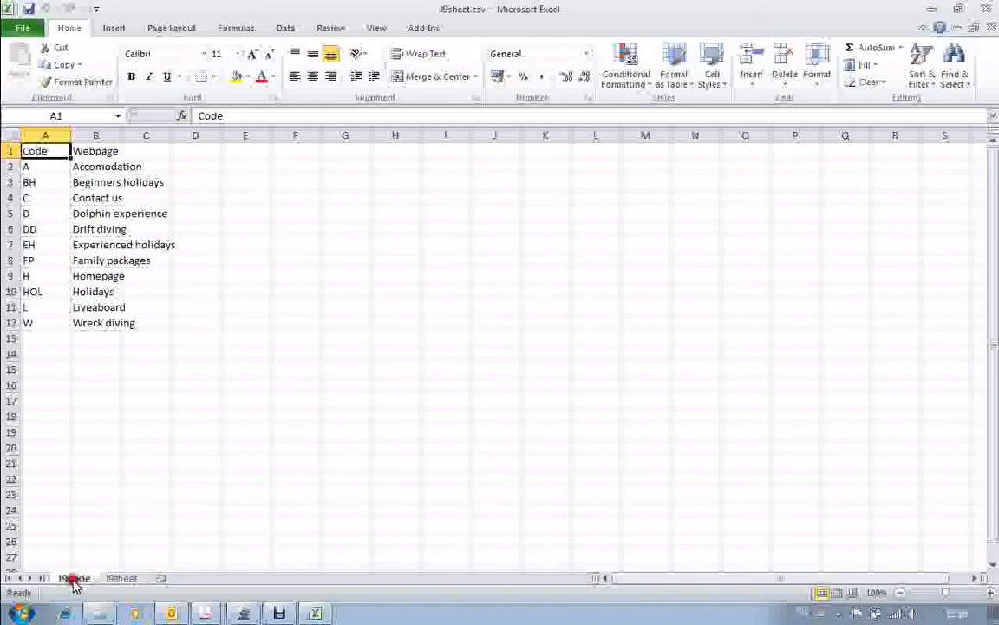
pyautogui.click(118, 577)
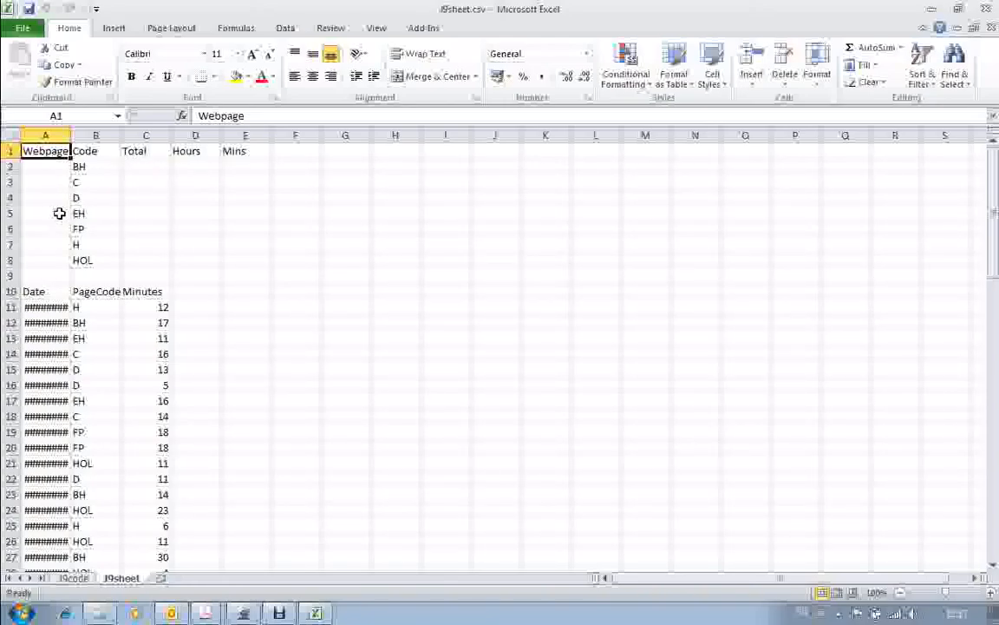
pyautogui.doubleClick(69, 134)
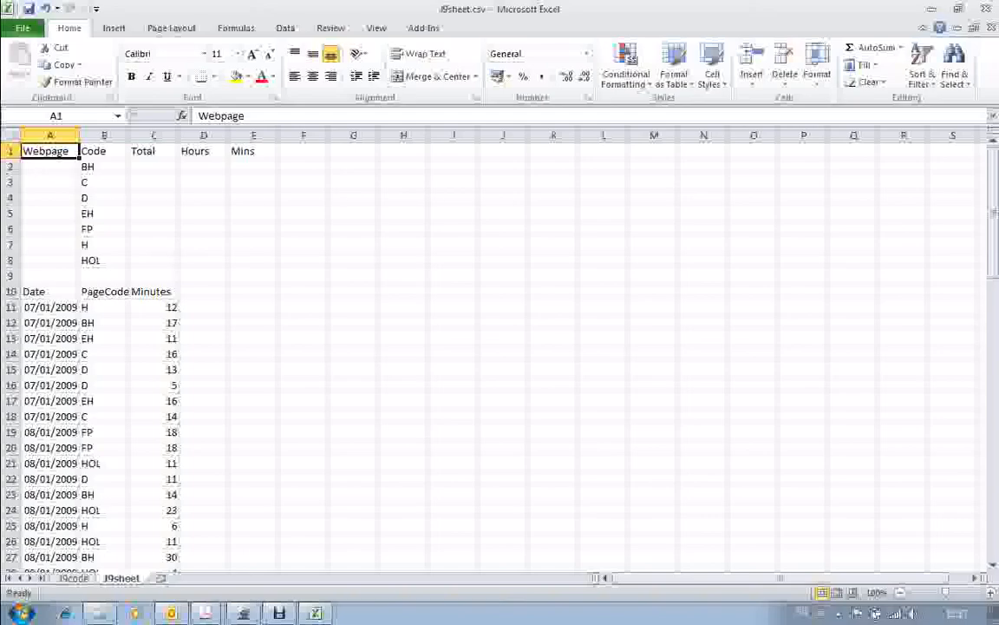
# Check task 49 in the exam PDF and insert a LOOKUP function in J9sheet cell A2 using the lookup_value,array argument form.
pyautogui.hotkey('alt', 'Tab')
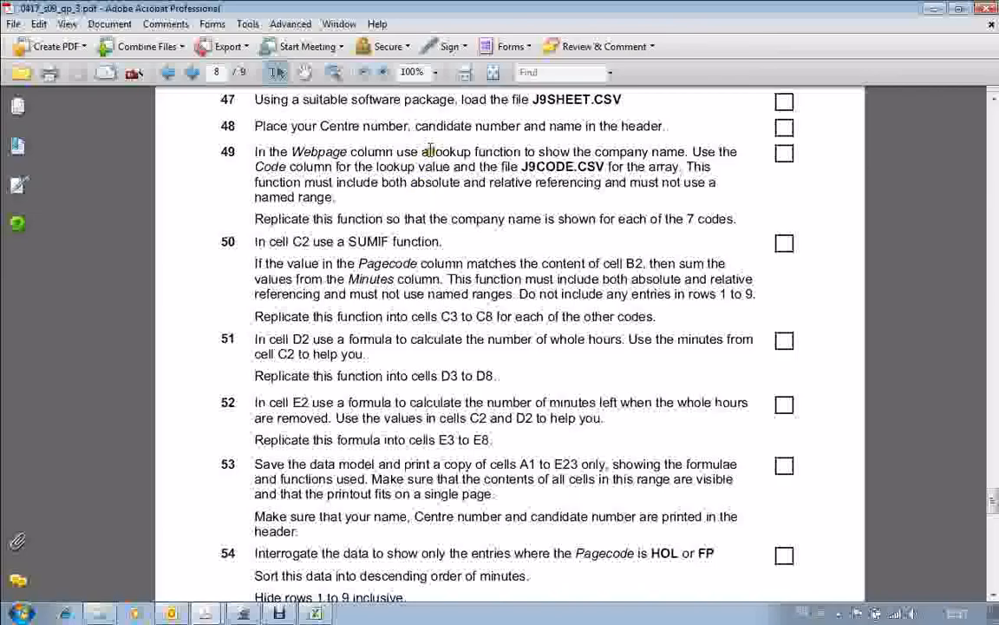
pyautogui.moveTo(430, 152); pyautogui.dragTo(522, 152)
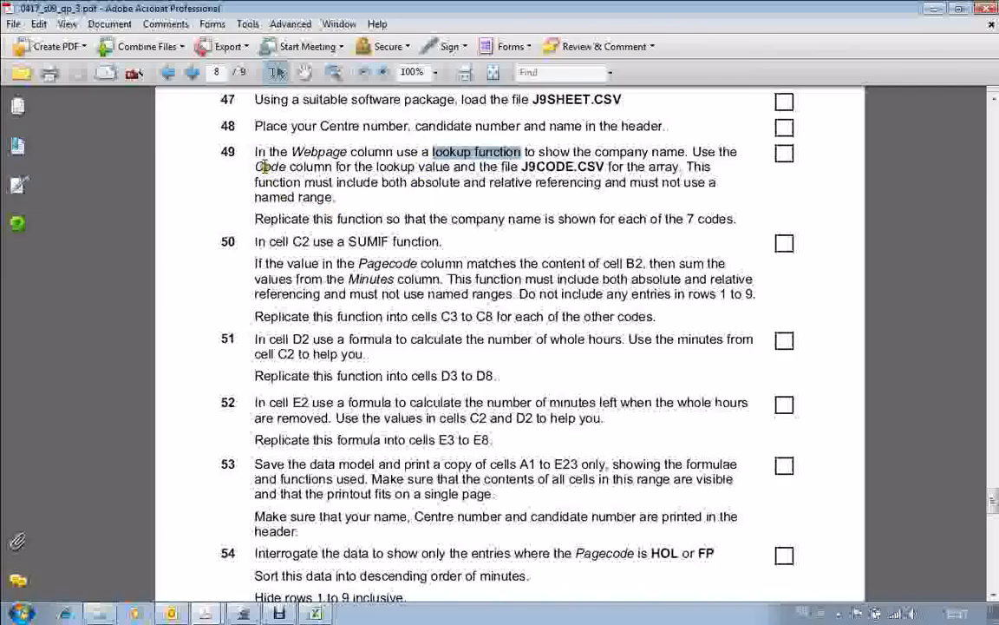
pyautogui.moveTo(258, 165); pyautogui.dragTo(438, 168)
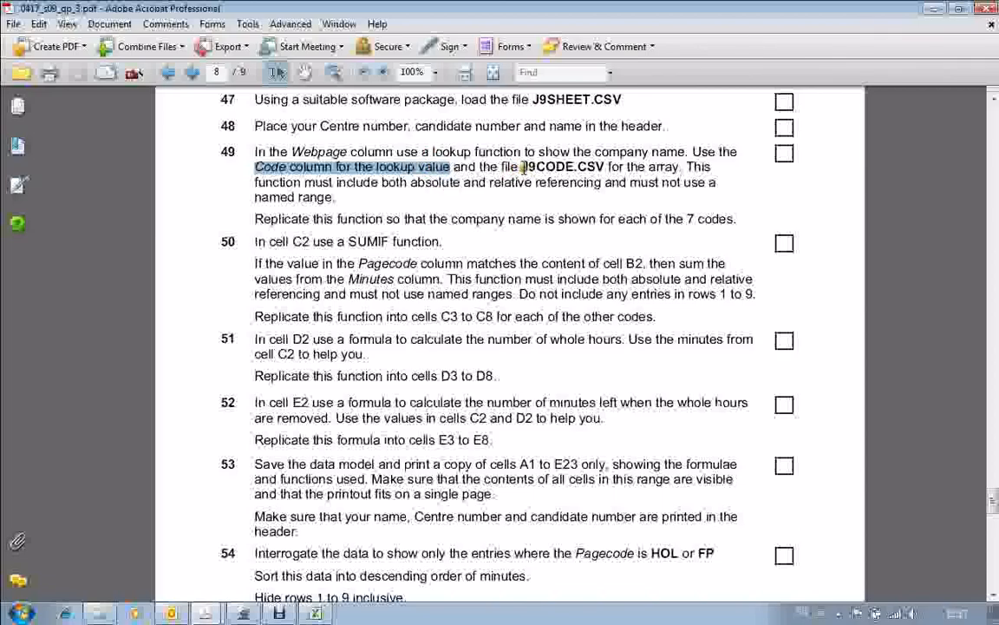
pyautogui.moveTo(521, 167); pyautogui.dragTo(680, 167)
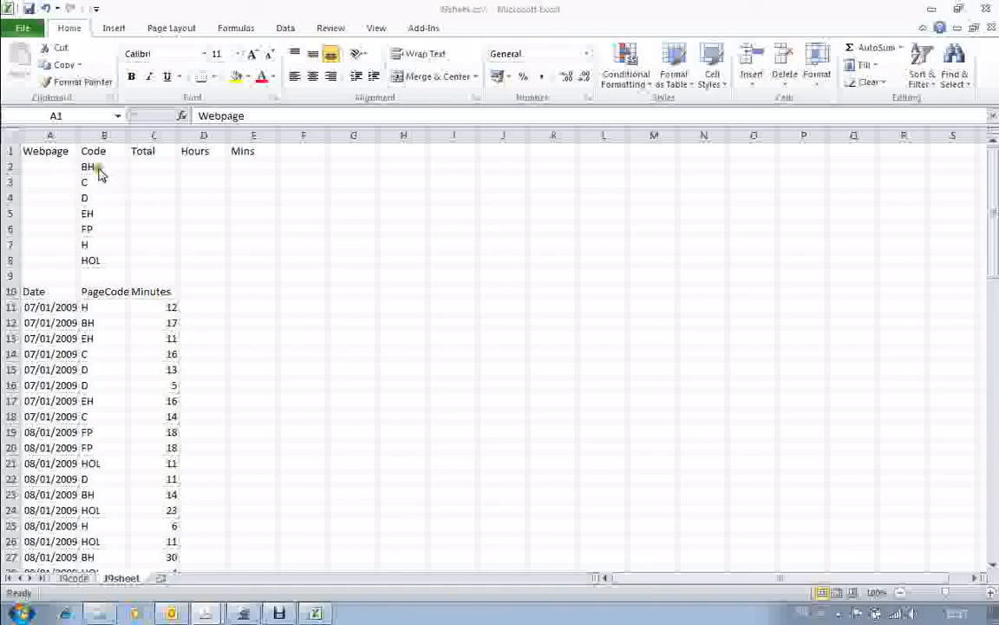
pyautogui.click(50, 167)
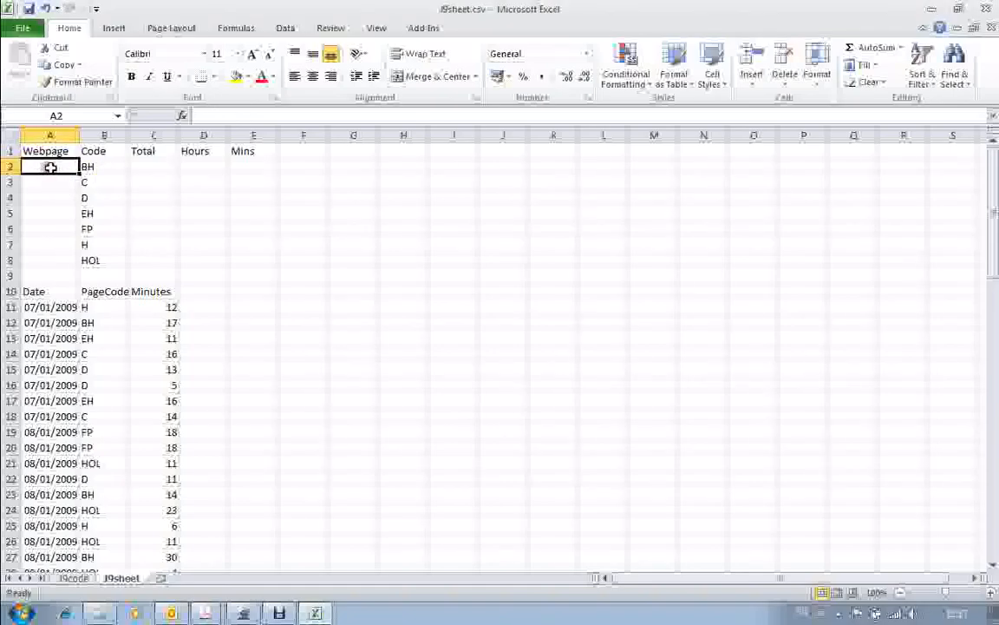
pyautogui.click(236, 35)
pyautogui.click(289, 74)
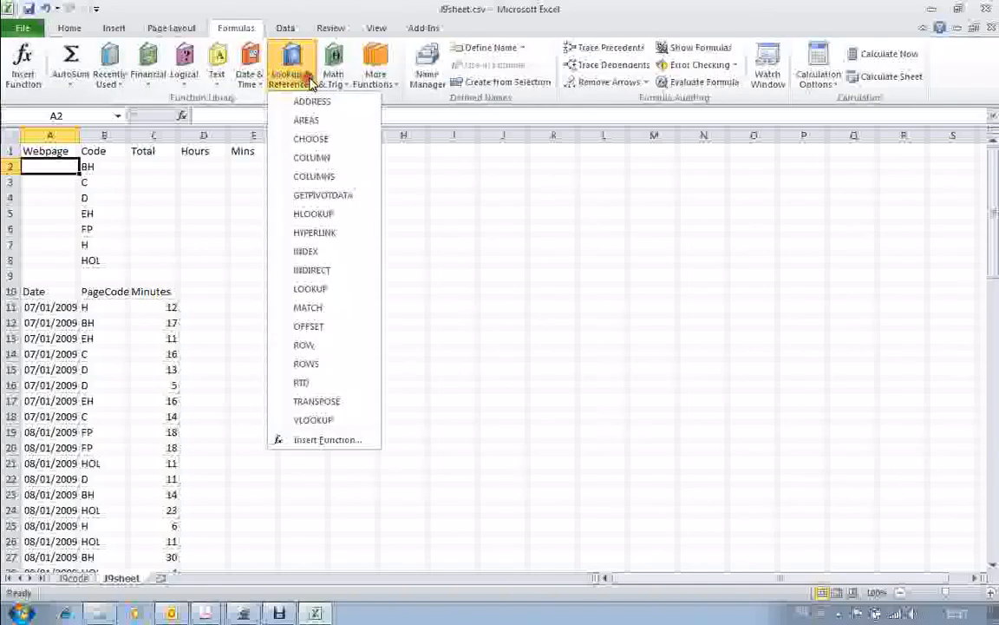
pyautogui.click(310, 288)
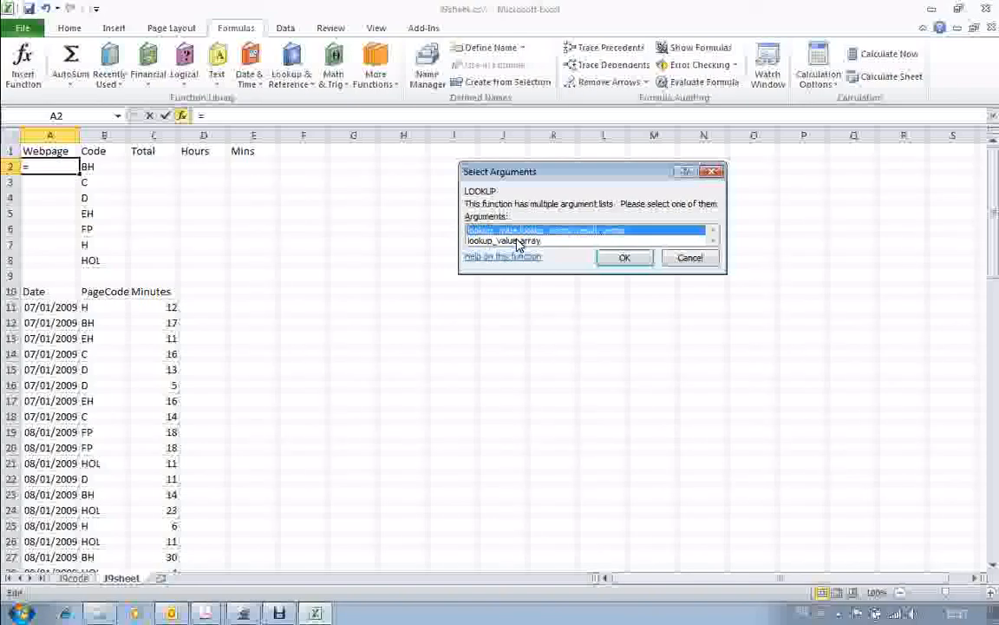
pyautogui.click(518, 241)
pyautogui.click(624, 258)
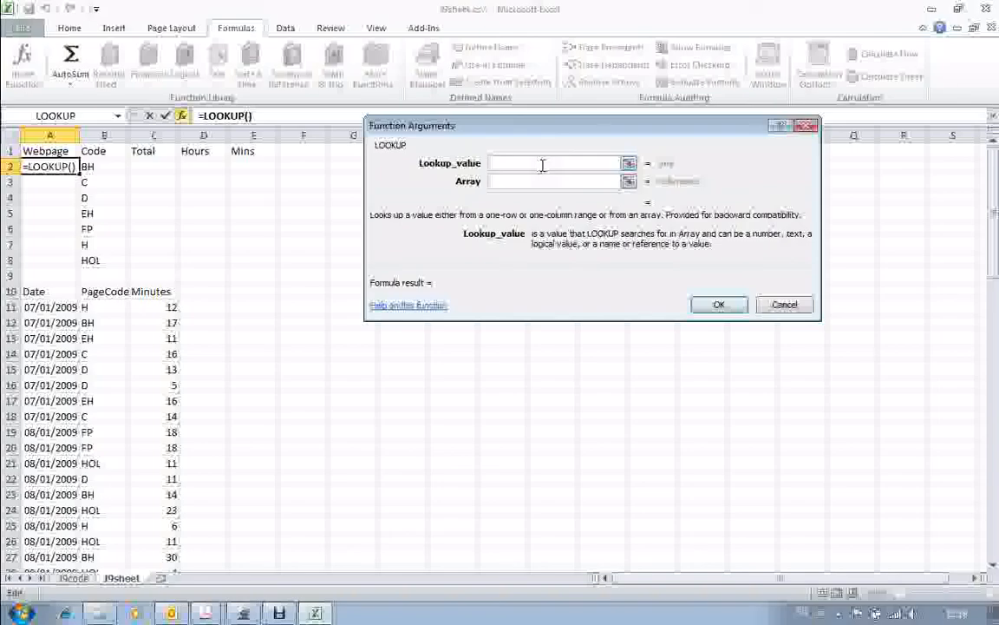
# Set the LOOKUP function's Lookup_value argument to cell B2.
pyautogui.click(104, 169)
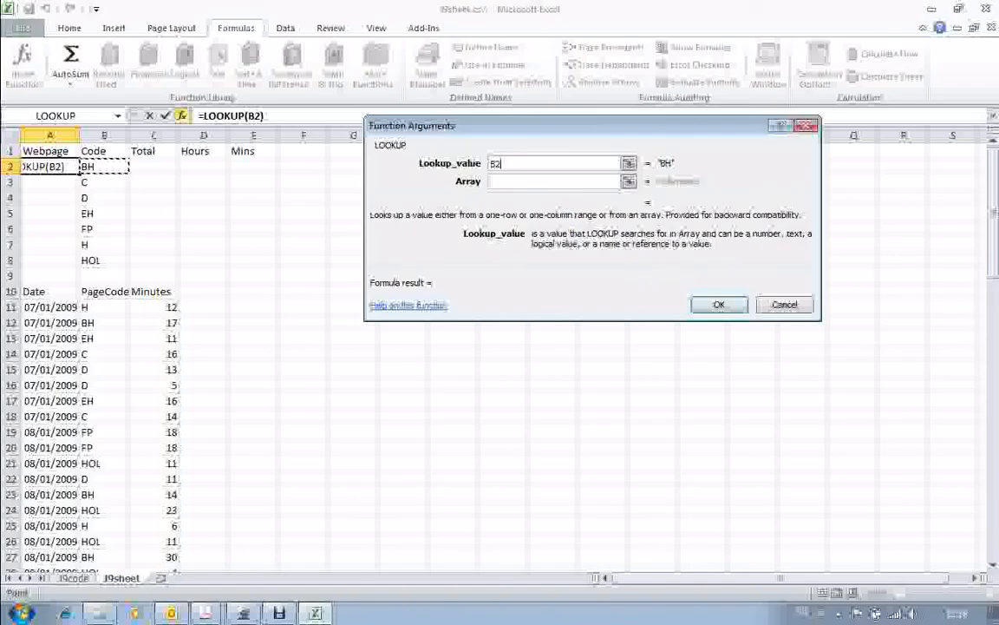
pyautogui.click(74, 577)
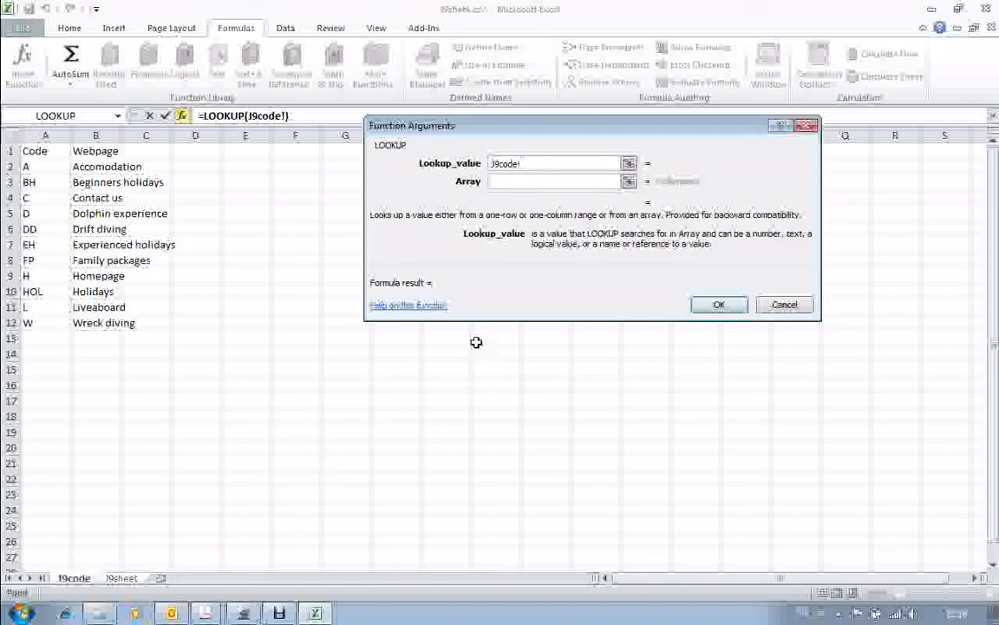
pyautogui.moveTo(525, 164); pyautogui.dragTo(496, 167)
pyautogui.click(496, 165)
pyautogui.doubleClick(515, 164)
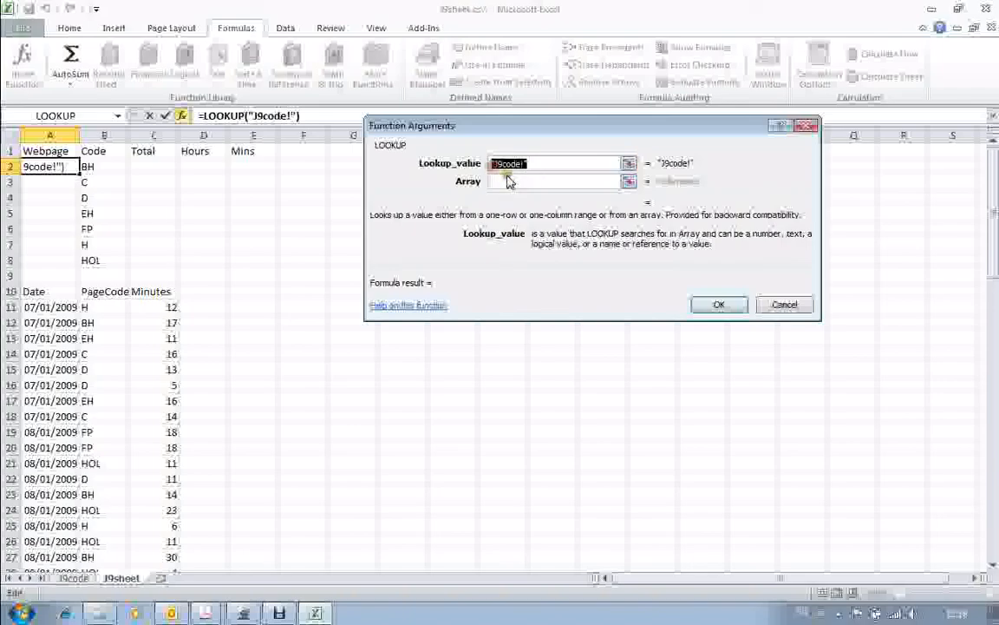
pyautogui.write('b2')
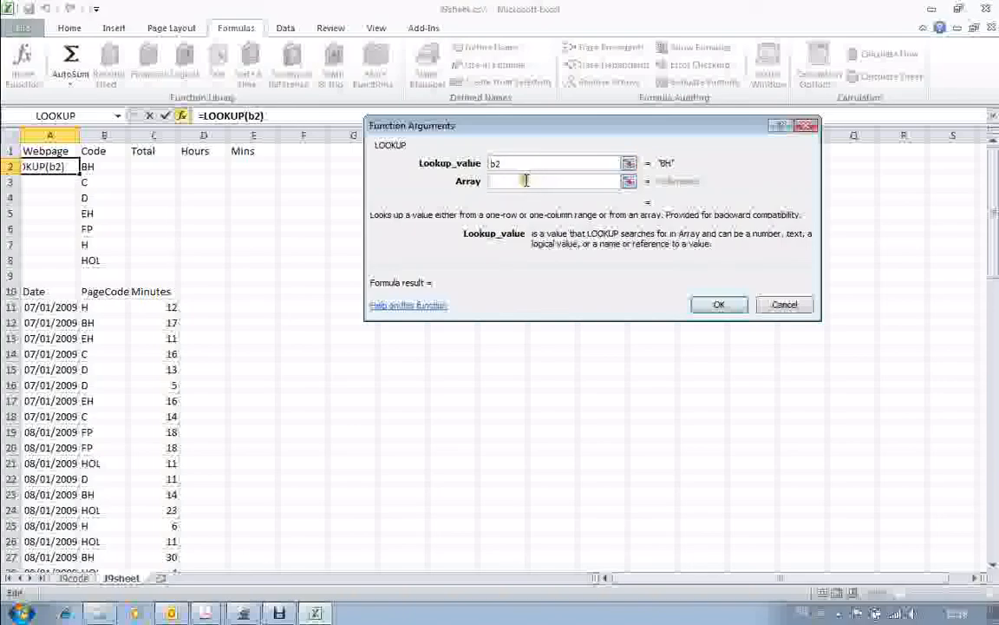
# Set the LOOKUP function's Array argument to the code table J9code!A2:B12.
pyautogui.click(525, 181)
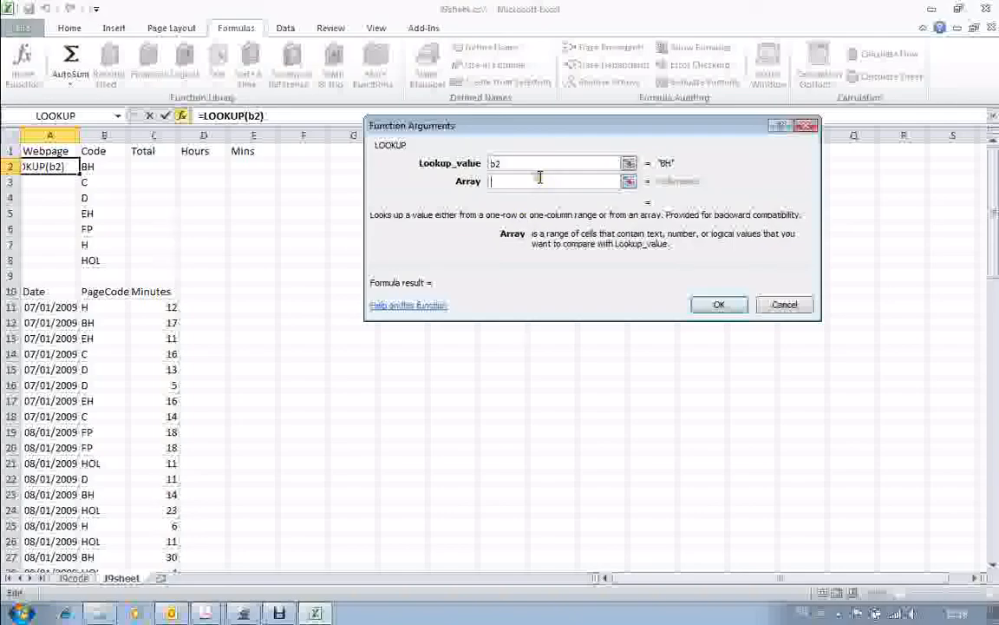
pyautogui.click(73, 578)
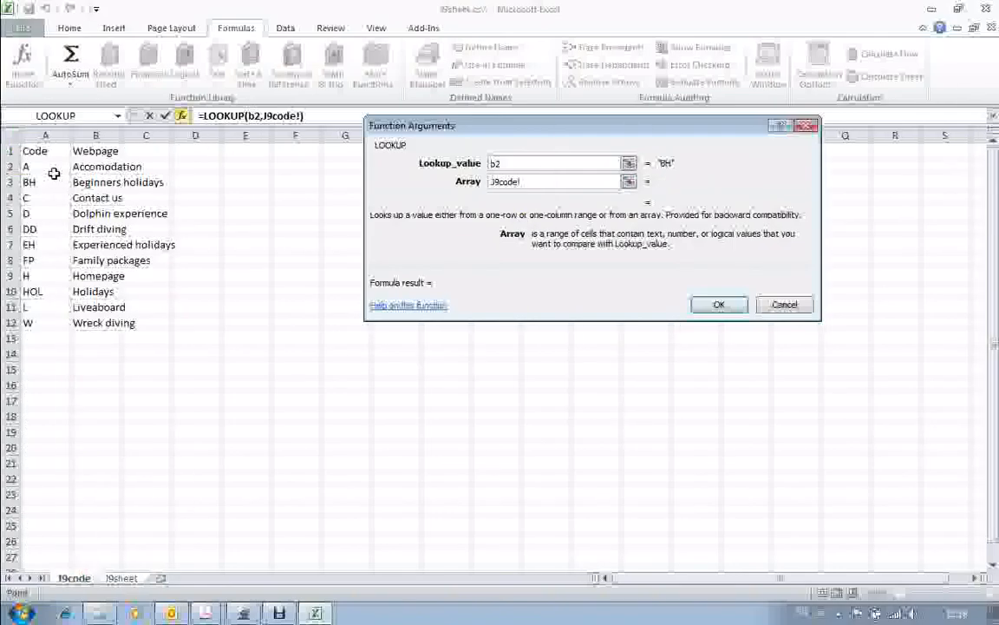
pyautogui.moveTo(31, 168); pyautogui.dragTo(121, 326)
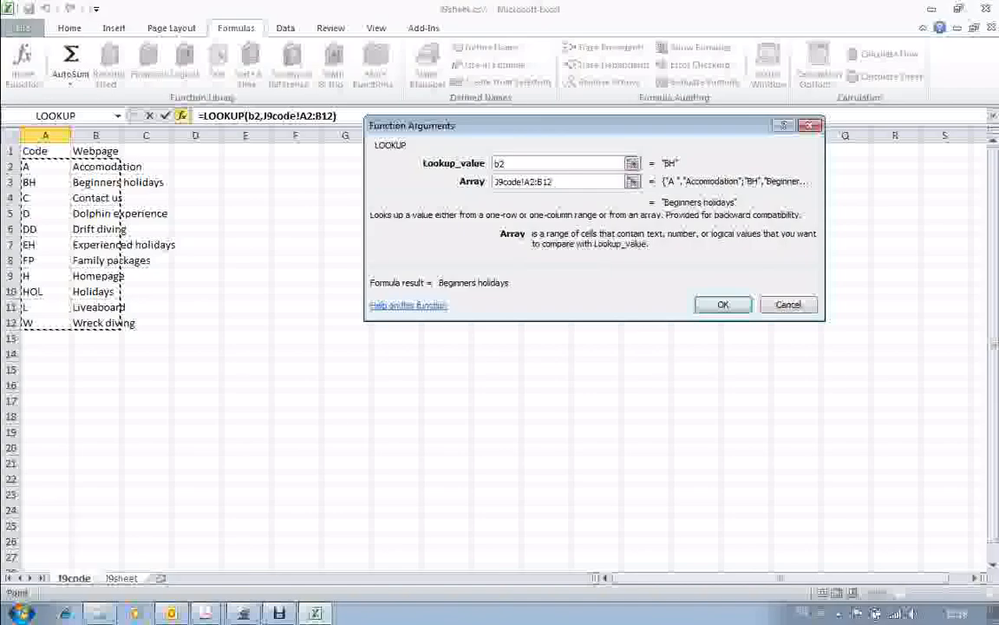
# Make the array reference absolute as J9code!$A$2:$B$12 and enter the LOOKUP function into the cell.
pyautogui.click(517, 181)
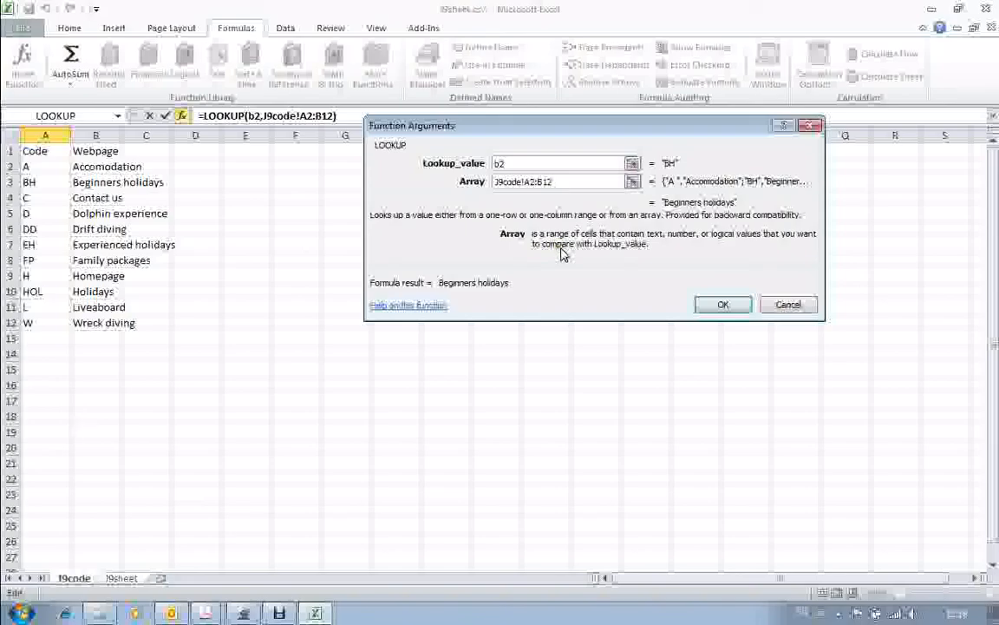
pyautogui.write('$')
pyautogui.press('Right')
pyautogui.write('$')
pyautogui.press('Right')
pyautogui.press('Right')
pyautogui.write('$')
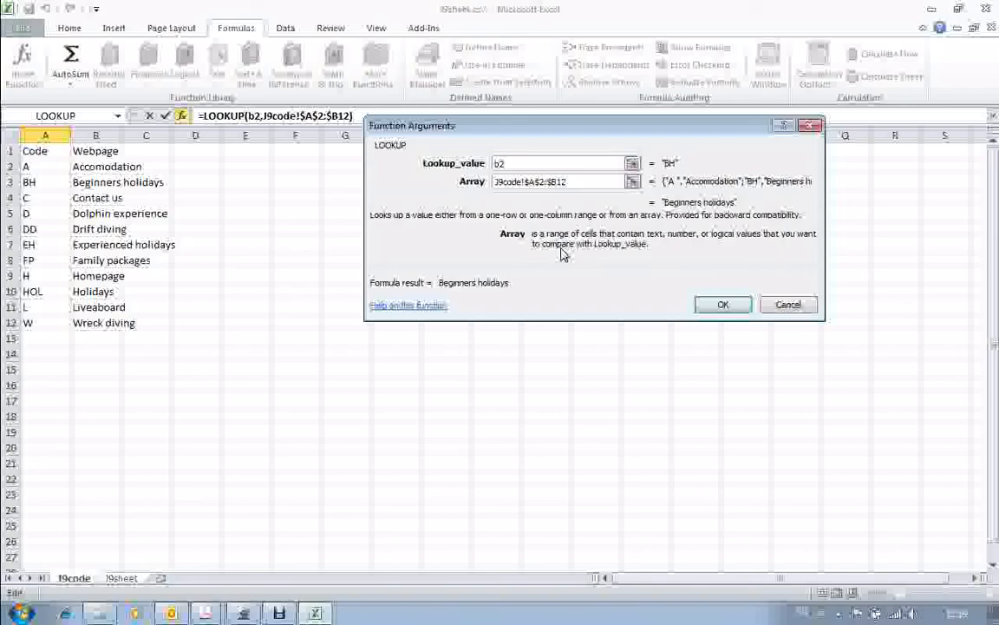
pyautogui.press('Right')
pyautogui.write('$')
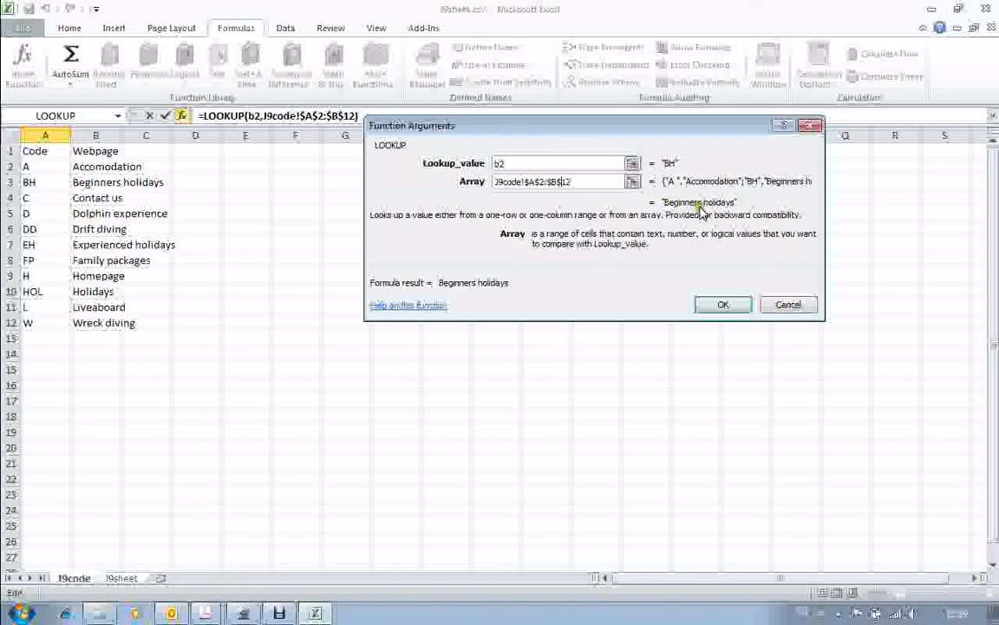
pyautogui.click(723, 305)
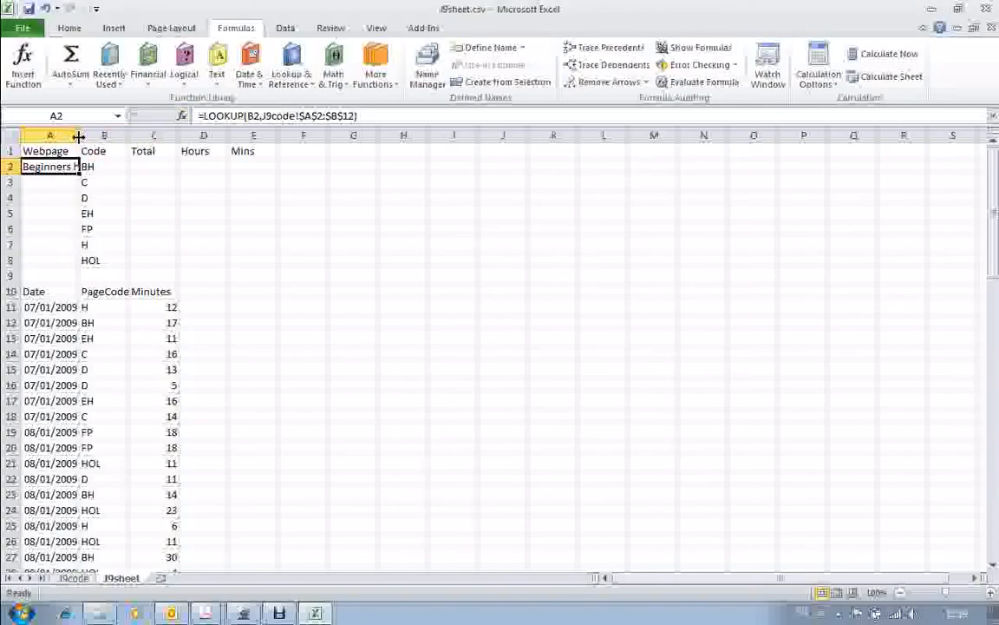
# Replicate the A2 lookup formula down to A8 and autofit column A to the webpage names.
pyautogui.doubleClick(78, 136)
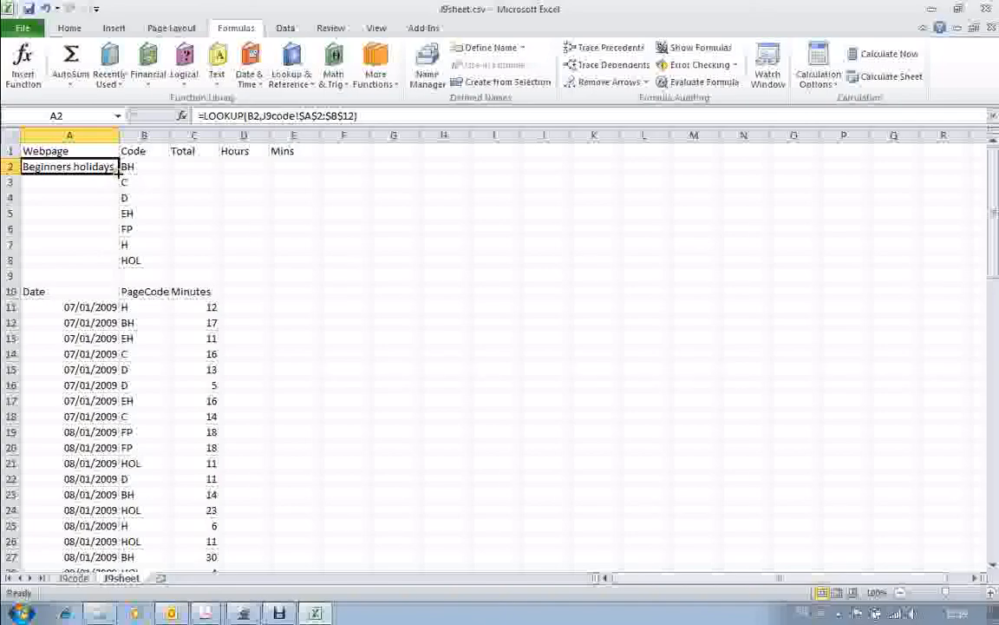
pyautogui.doubleClick(119, 174)
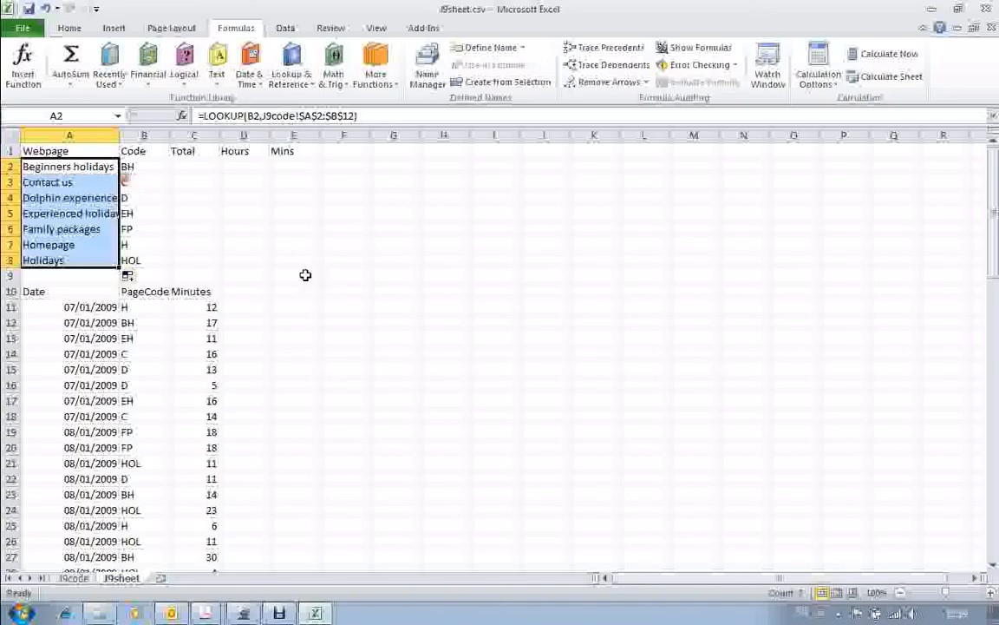
pyautogui.click(244, 275)
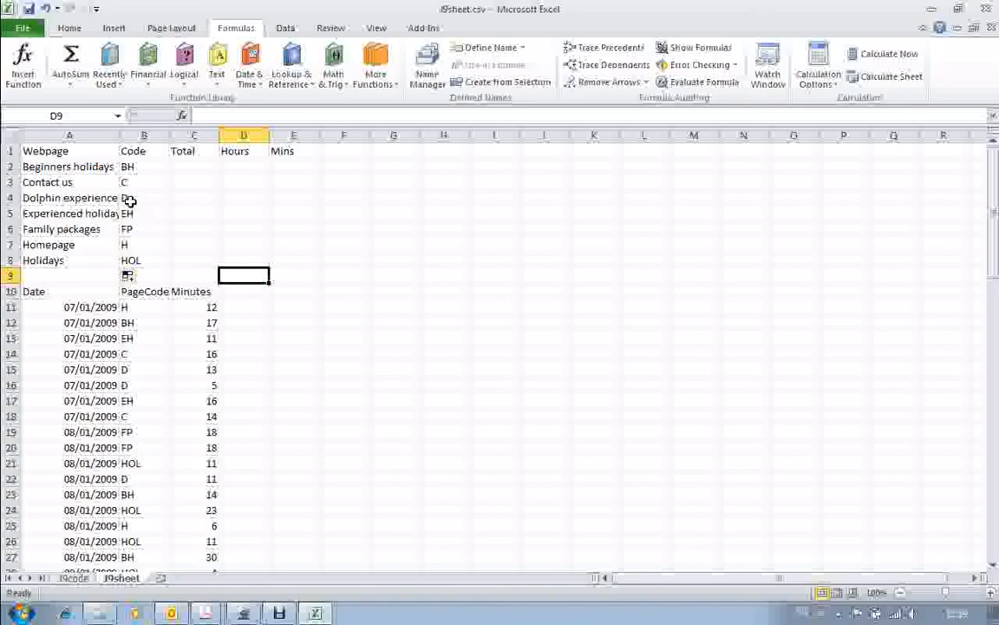
pyautogui.doubleClick(119, 128)
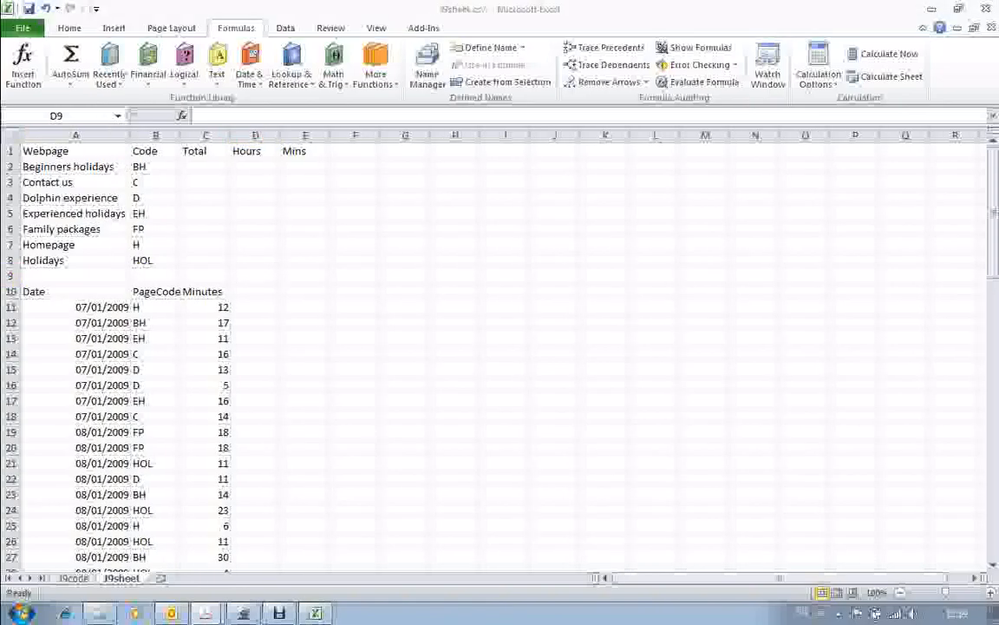
# Read task 50 on the SUMIF function for cell C2 in the Acrobat exam paper and return to Excel.
pyautogui.hotkey('alt', 'Tab')
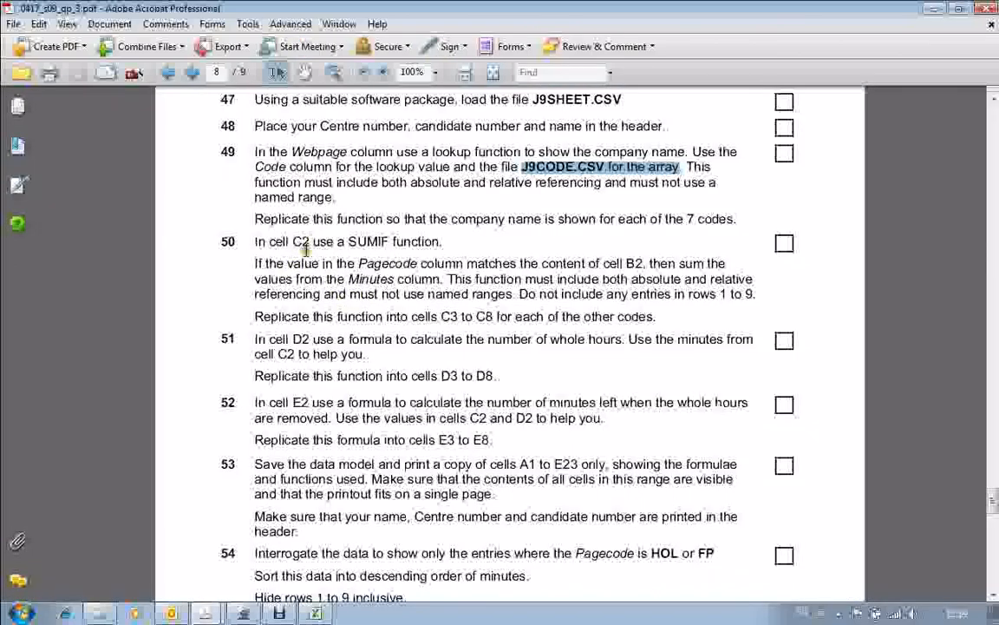
pyautogui.moveTo(348, 242); pyautogui.dragTo(392, 244)
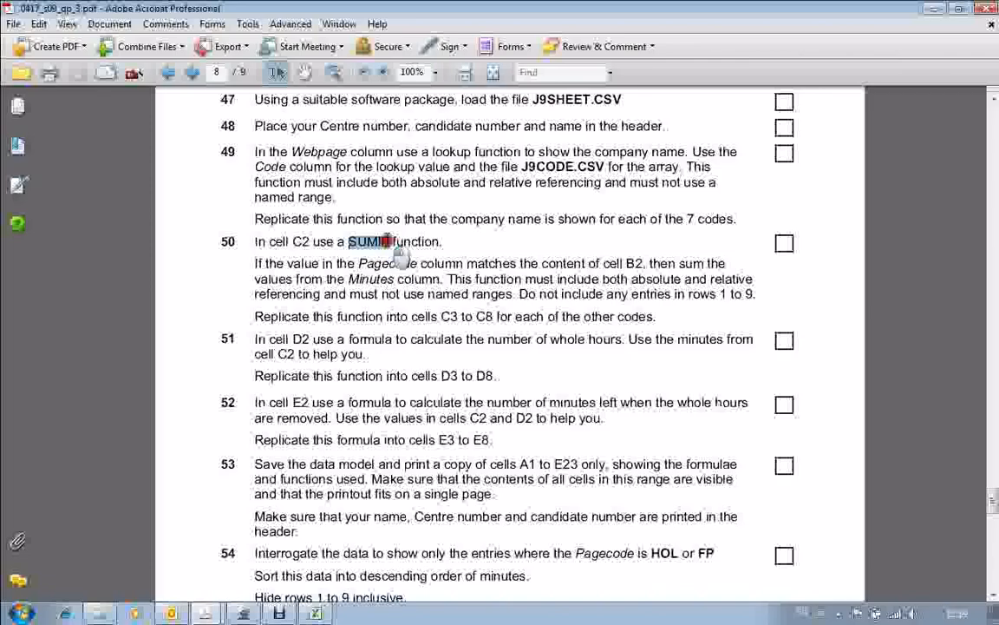
pyautogui.moveTo(291, 242)
pyautogui.mouseDown()
pyautogui.moveTo(263, 246)
pyautogui.moveTo(310, 244)
pyautogui.mouseUp()
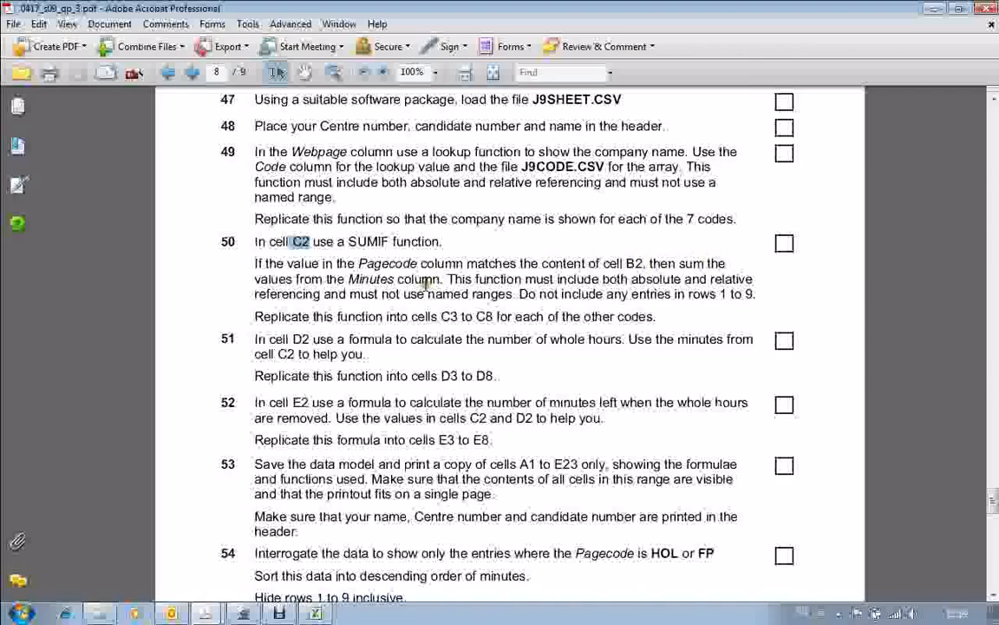
pyautogui.moveTo(450, 9); pyautogui.dragTo(998, 106)
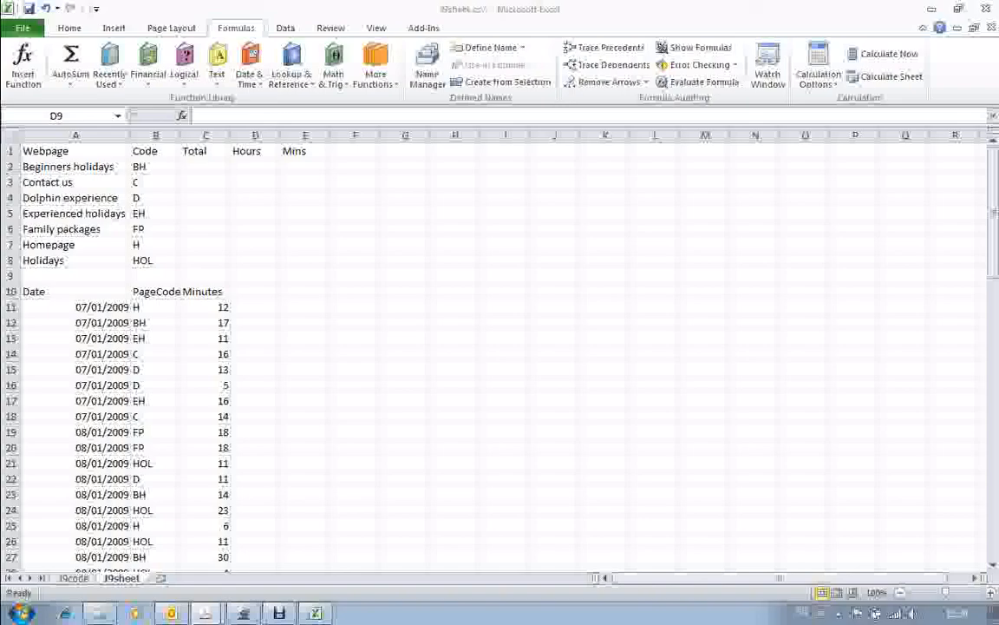
# Search the function list for sumif and insert the SUMIF function into cell C2 of J9sheet.
pyautogui.click(206, 171)
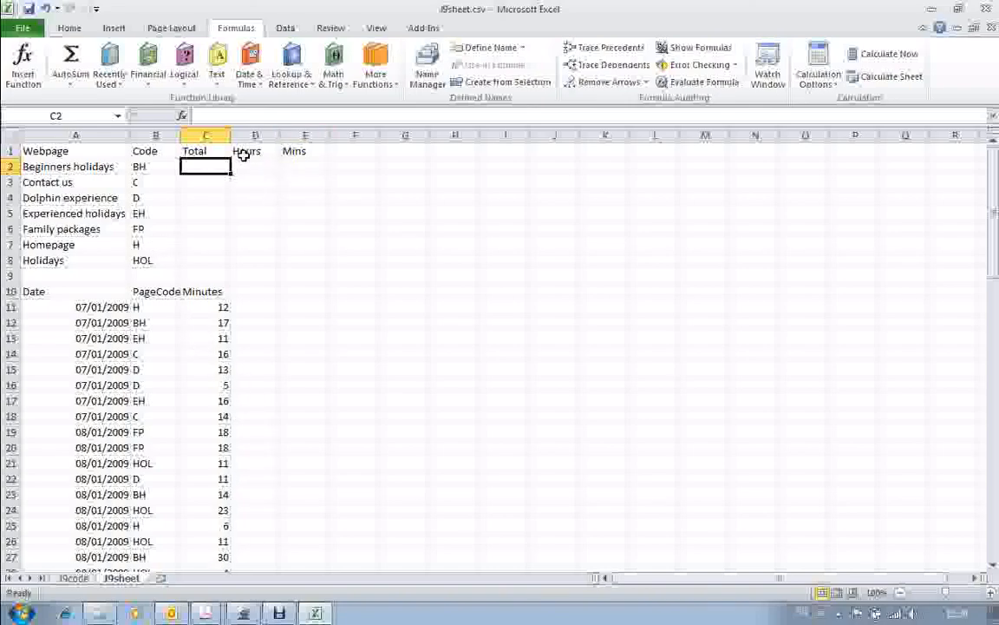
pyautogui.click(185, 114)
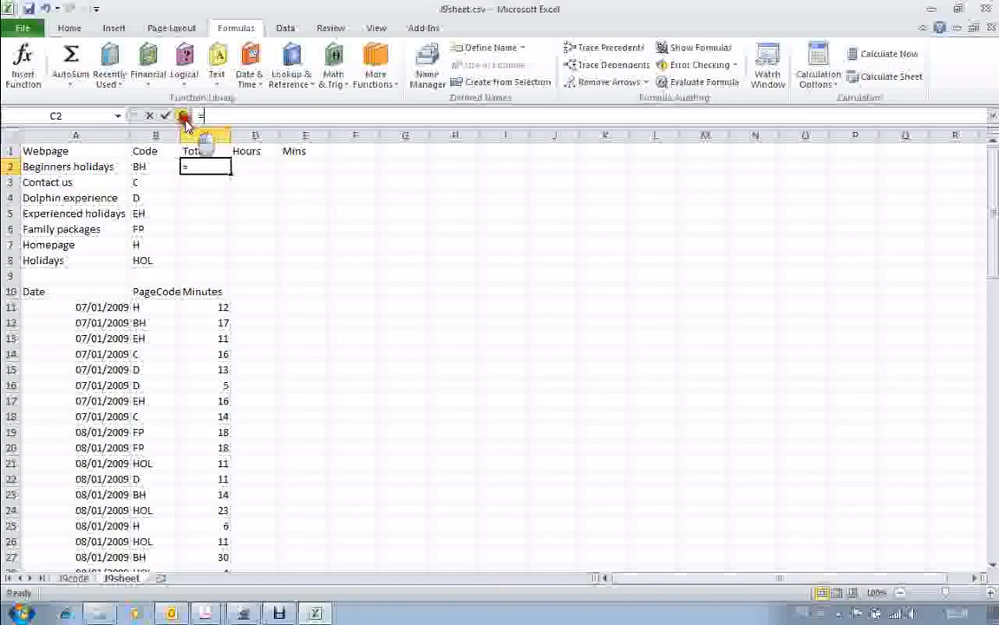
pyautogui.write('sum')
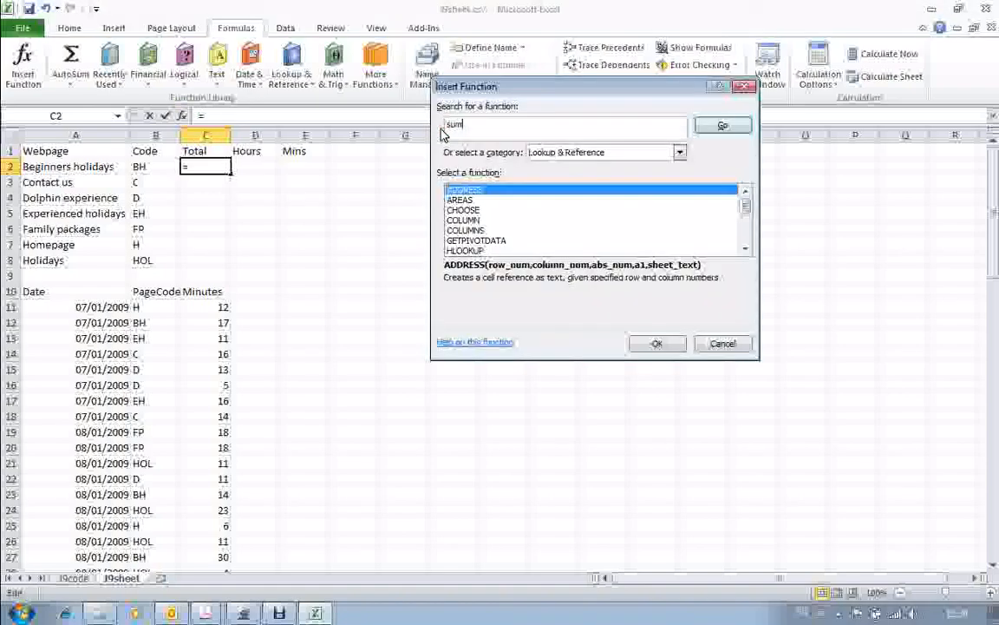
pyautogui.write('if')
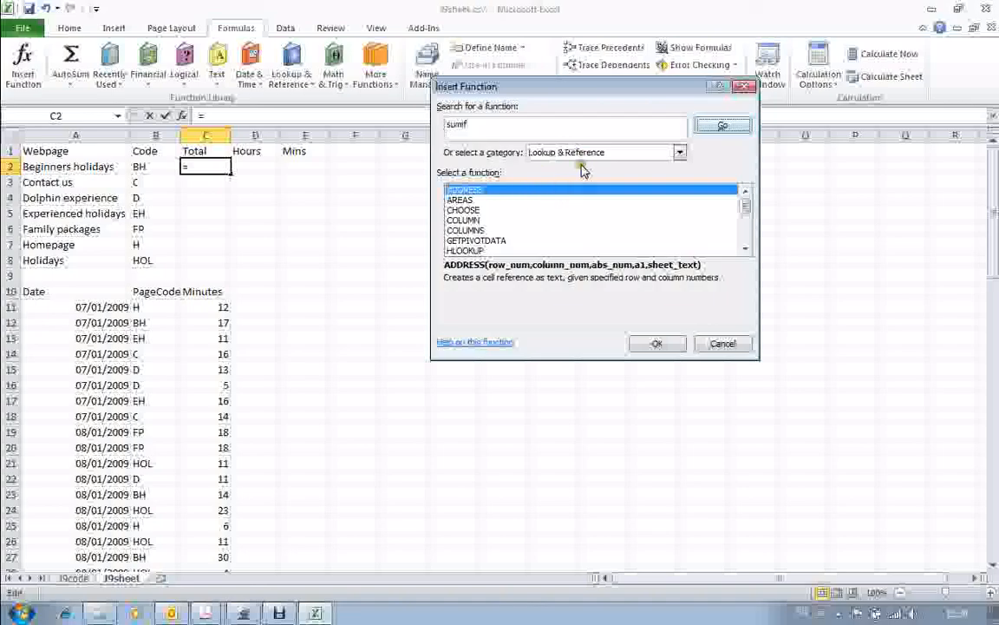
pyautogui.press('Return')
pyautogui.click(492, 190)
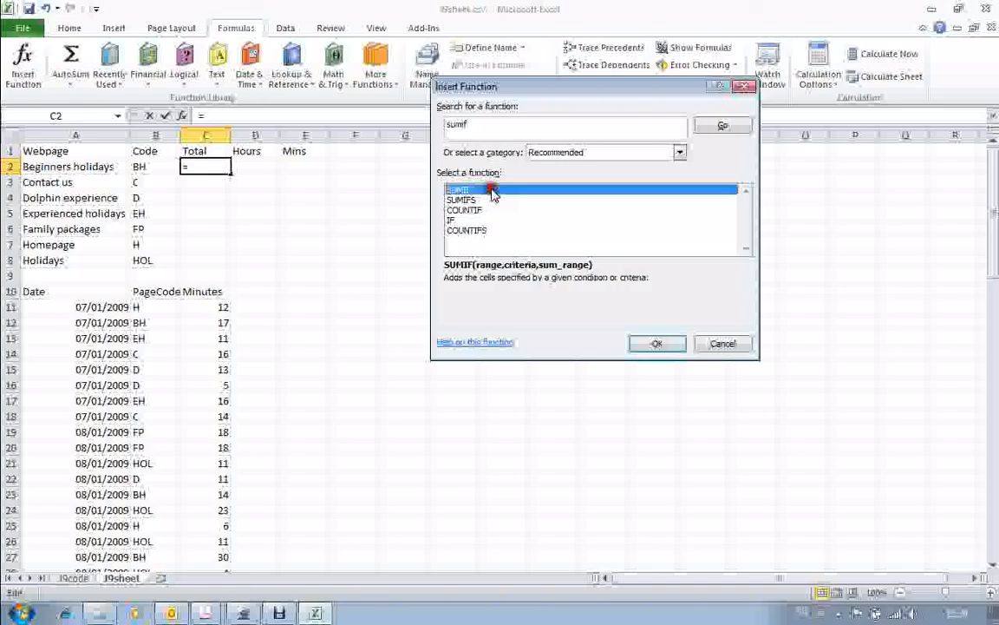
pyautogui.doubleClick(492, 190)
pyautogui.moveTo(531, 108); pyautogui.dragTo(561, 165)
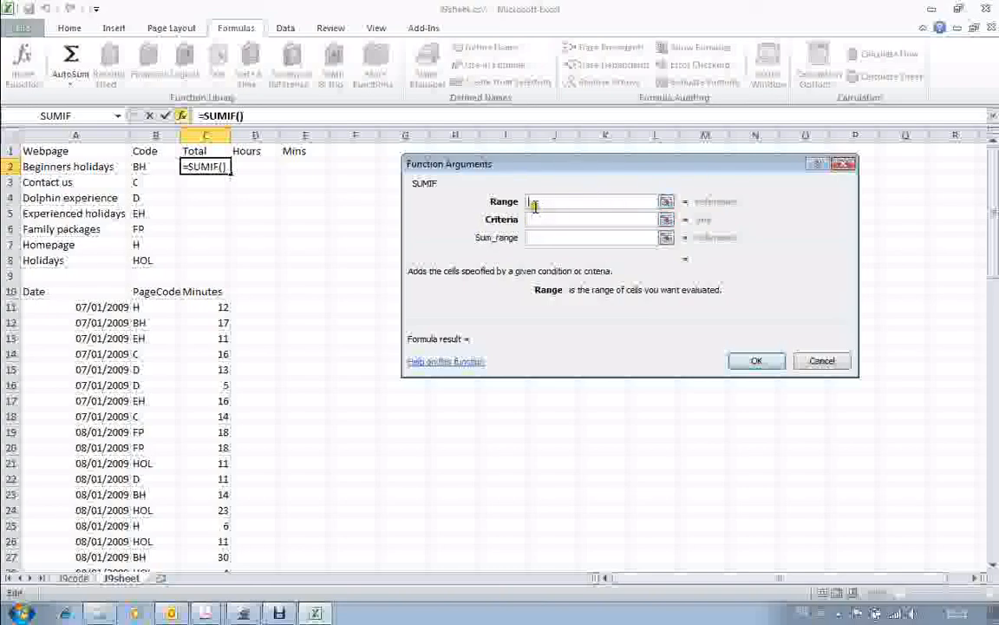
# Set the SUMIF function's Sum_range argument to the Minutes values C11:C84.
pyautogui.click(564, 239)
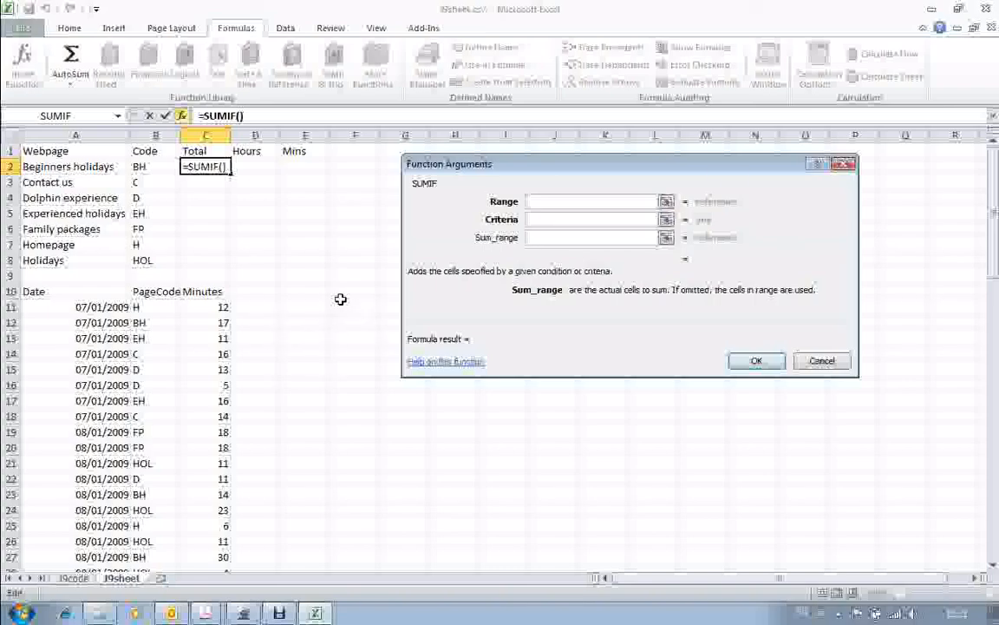
pyautogui.click(217, 307)
pyautogui.moveTo(215, 307); pyautogui.dragTo(214, 547)
pyautogui.scroll(12, 265, 434)
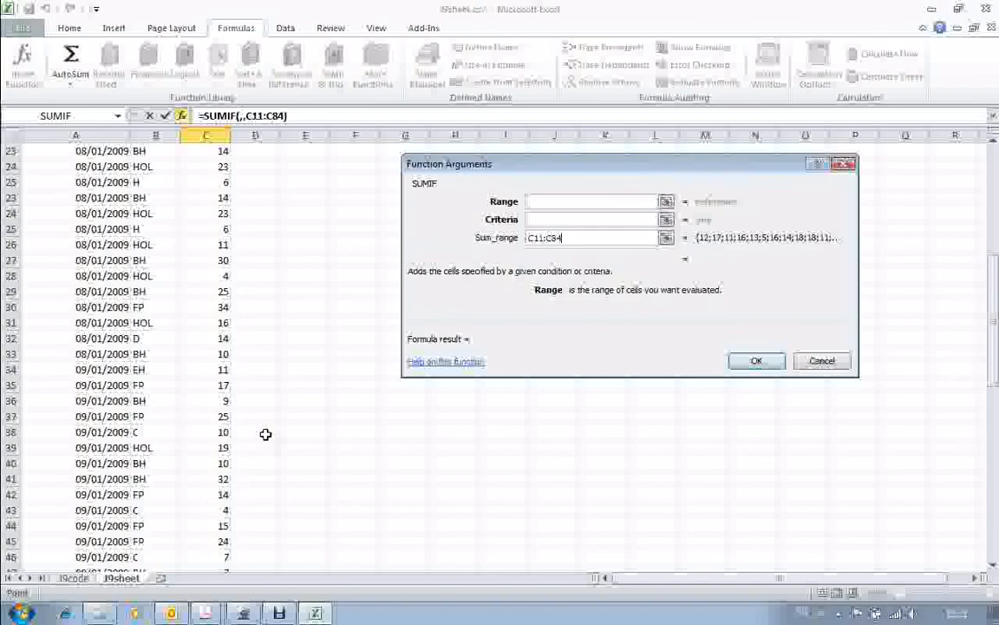
pyautogui.scroll(7, 265, 434)
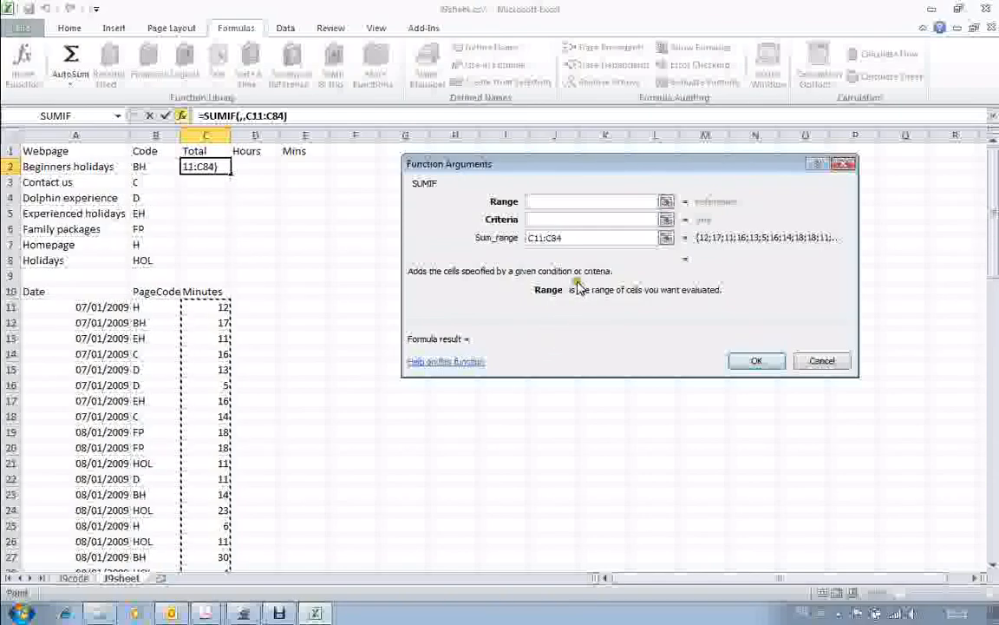
# Set the SUMIF Criteria argument to cell B2 and the Range argument to the page codes B11:B84.
pyautogui.click(543, 221)
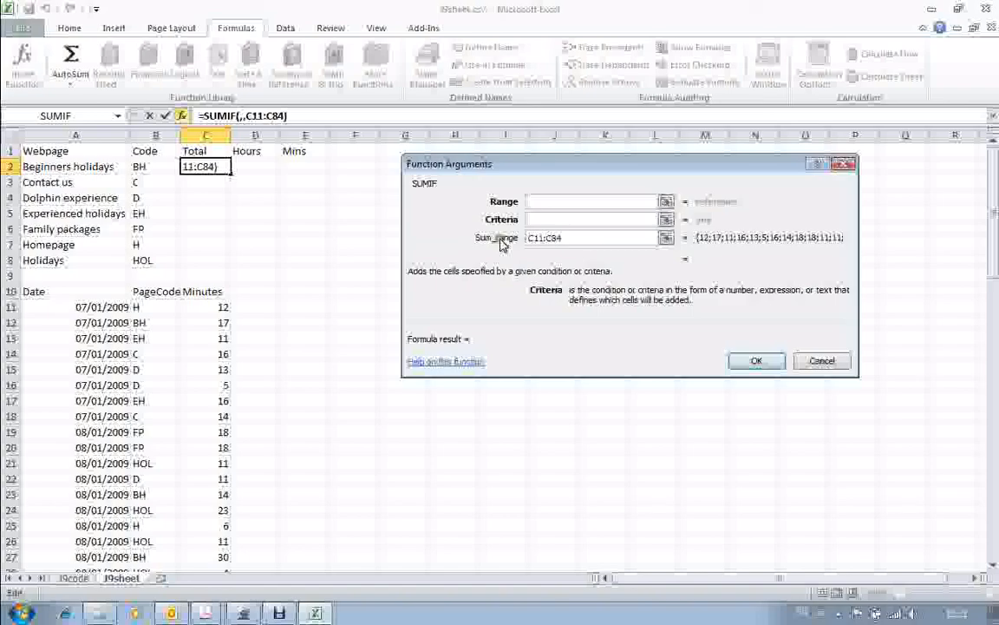
pyautogui.click(158, 165)
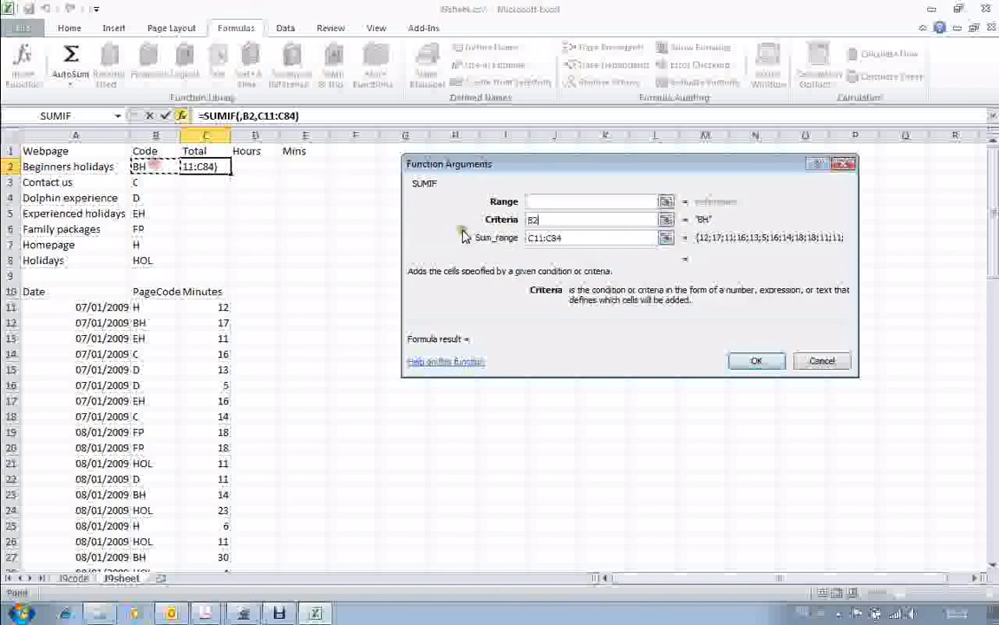
pyautogui.click(554, 201)
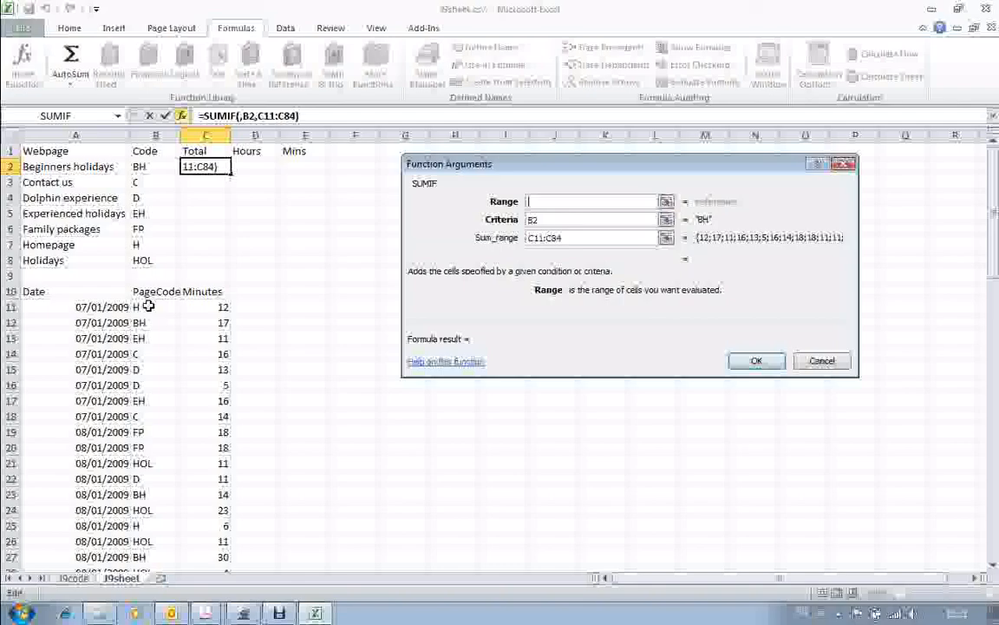
pyautogui.moveTo(148, 305); pyautogui.dragTo(157, 560)
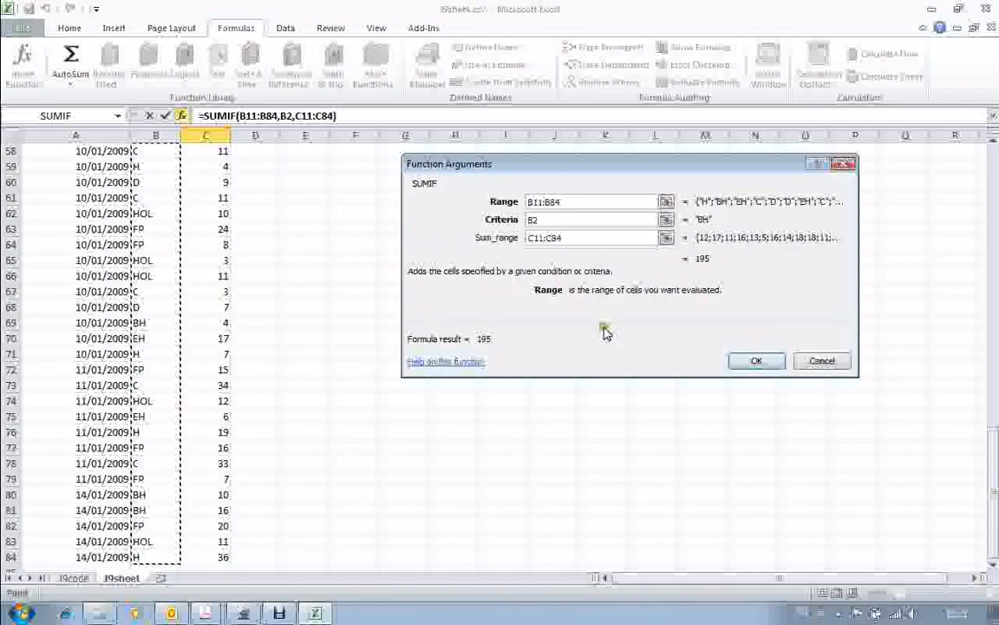
# Make the SUMIF Range argument absolute as $B$11:$B$84.
pyautogui.click(530, 204)
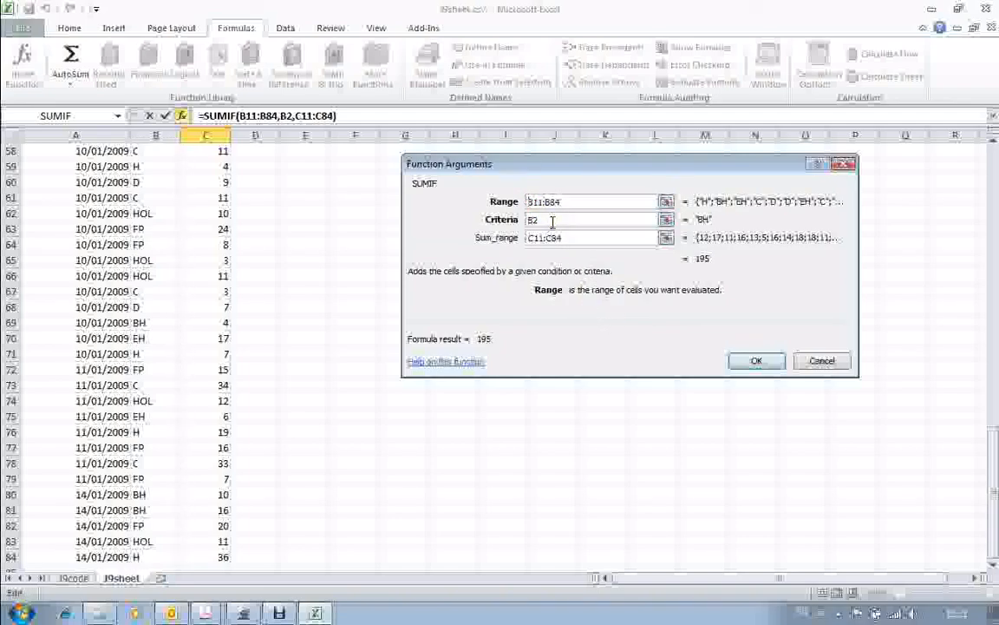
pyautogui.write('$')
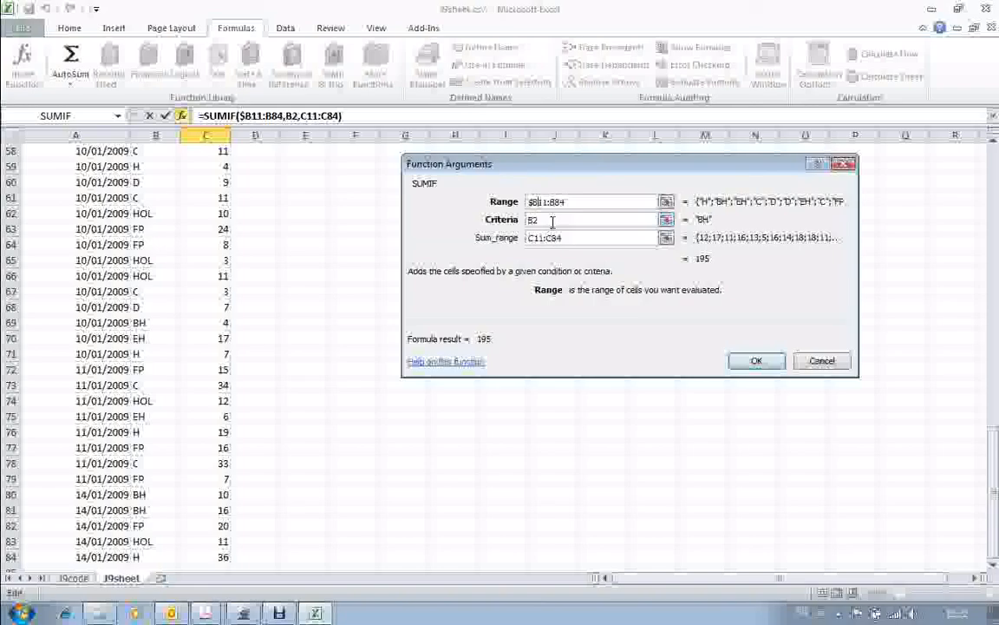
pyautogui.press('Right')
pyautogui.write('$')
pyautogui.press('Right')
pyautogui.press('Right')
pyautogui.press('Right')
pyautogui.write('$')
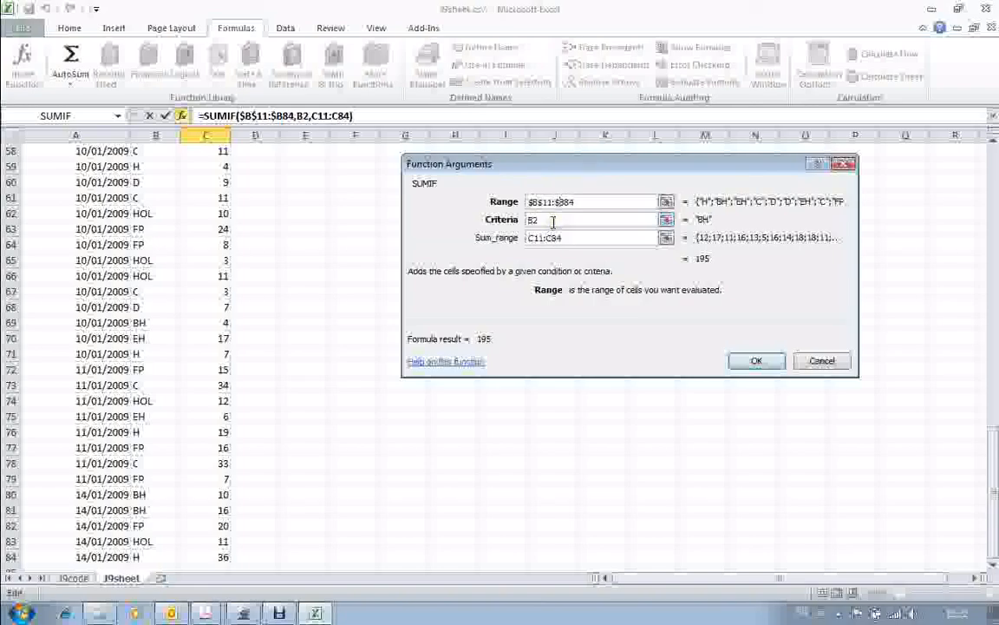
pyautogui.press('Right')
pyautogui.write('$')
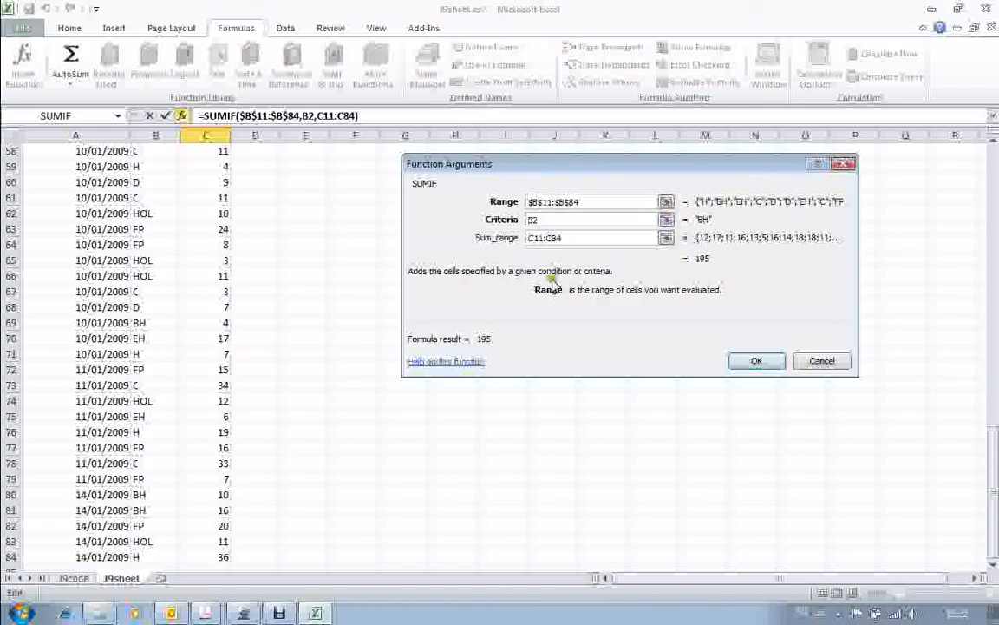
# Make the Sum_range argument absolute as $C$11:$C$84 and enter the SUMIF function into cell C2.
pyautogui.click(531, 239)
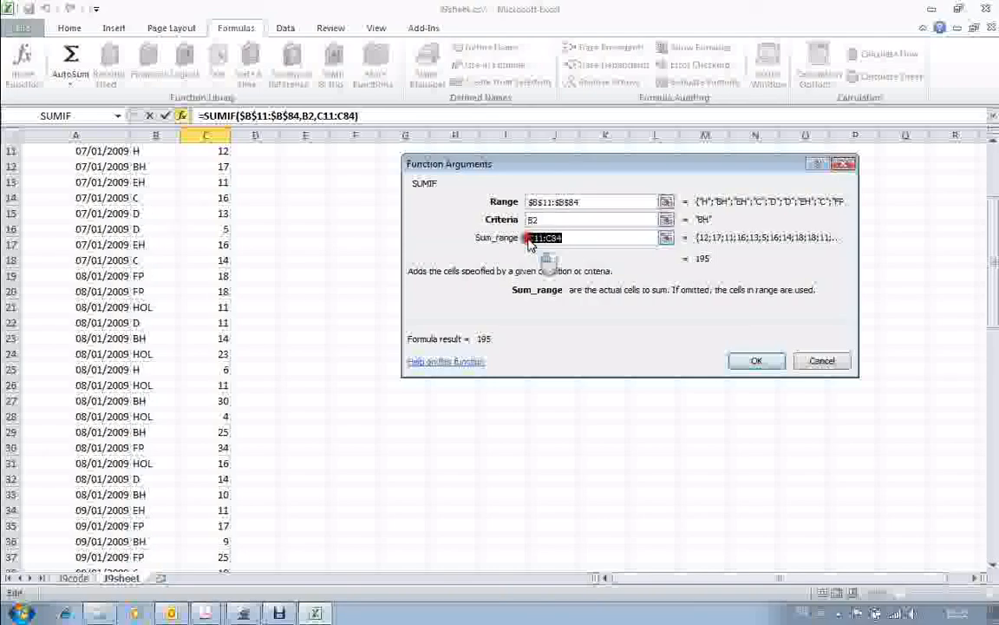
pyautogui.click(531, 241)
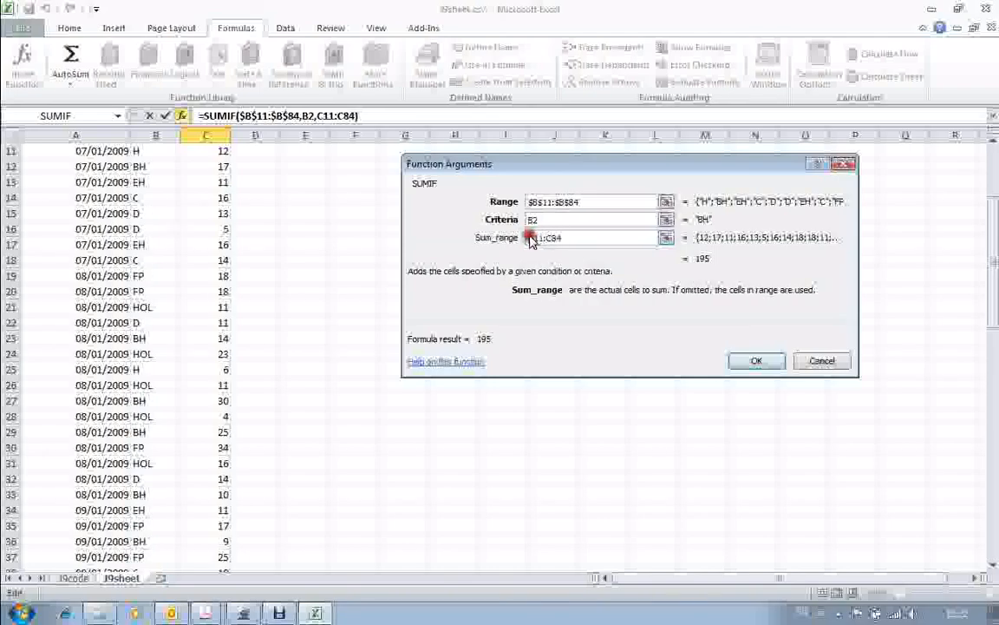
pyautogui.write('$')
pyautogui.press('Right')
pyautogui.write('$C')
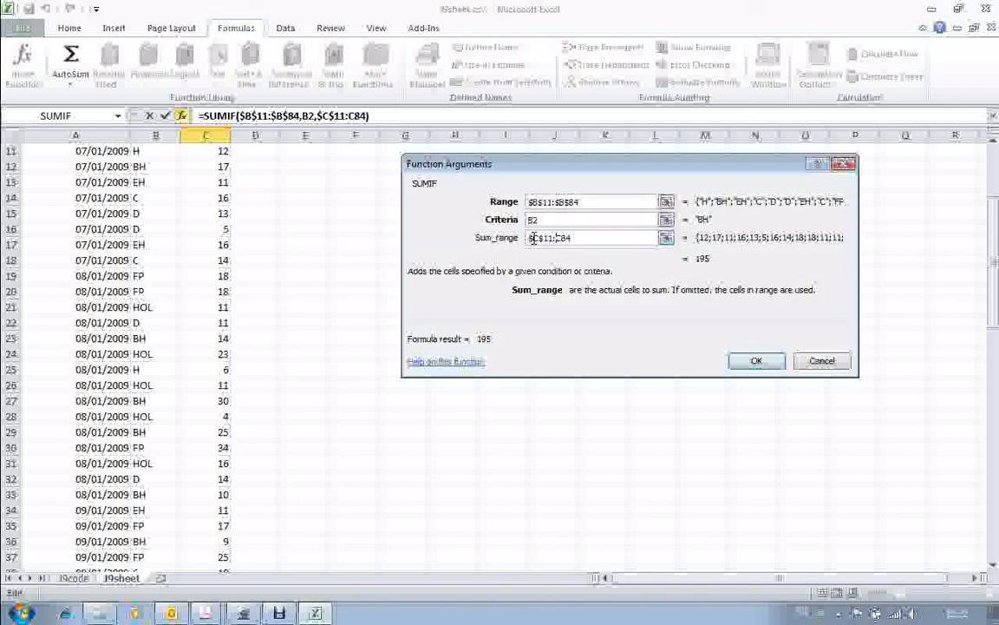
pyautogui.write('$')
pyautogui.press('Right')
pyautogui.write('$')
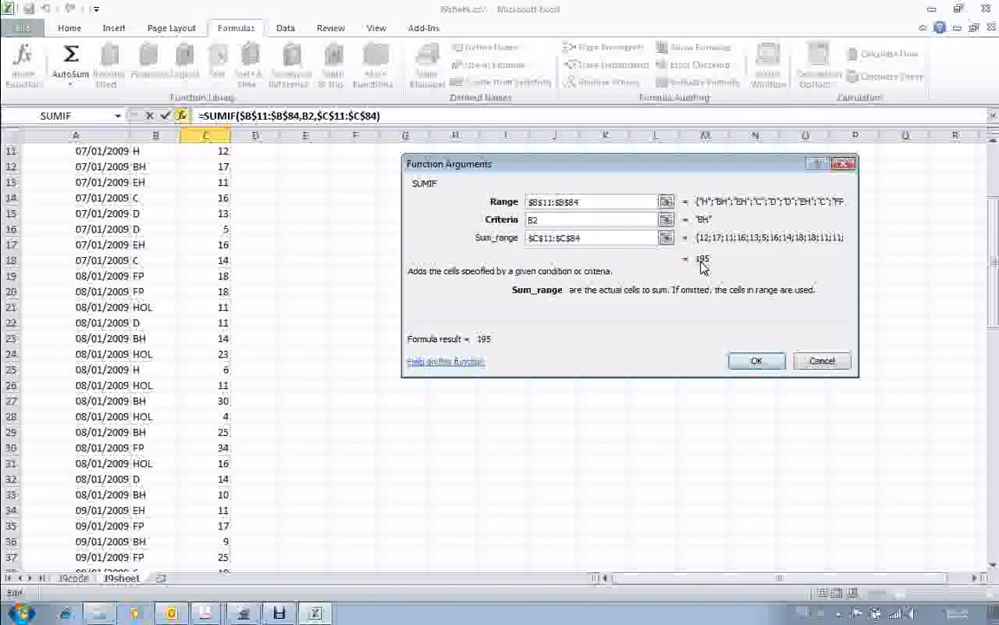
pyautogui.click(754, 358)
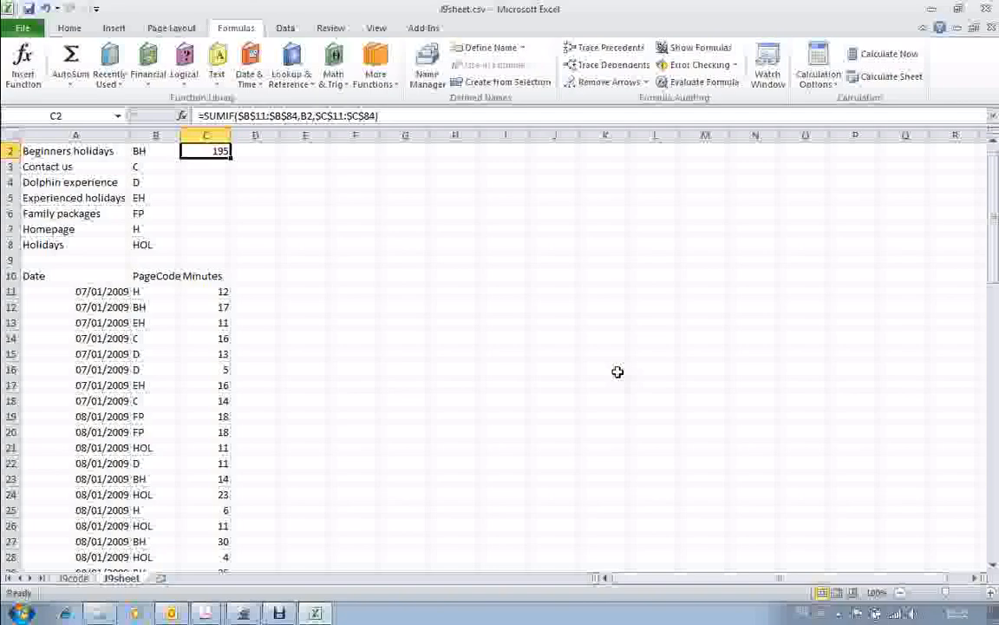
# Replicate the C2 SUMIF formula down to C8 and check the copied formula in C4.
pyautogui.doubleClick(230, 157)
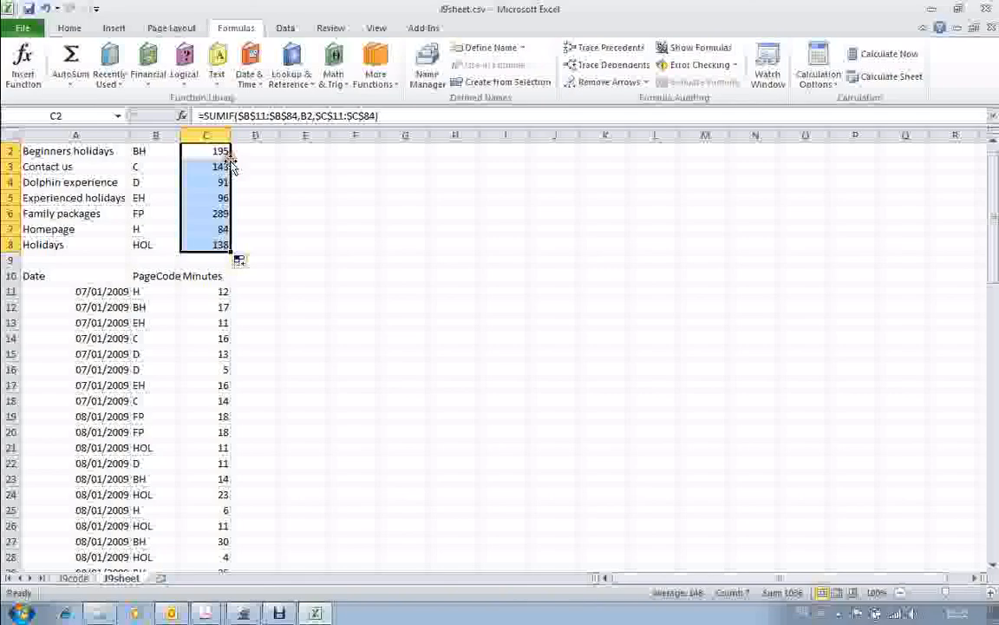
pyautogui.click(356, 291)
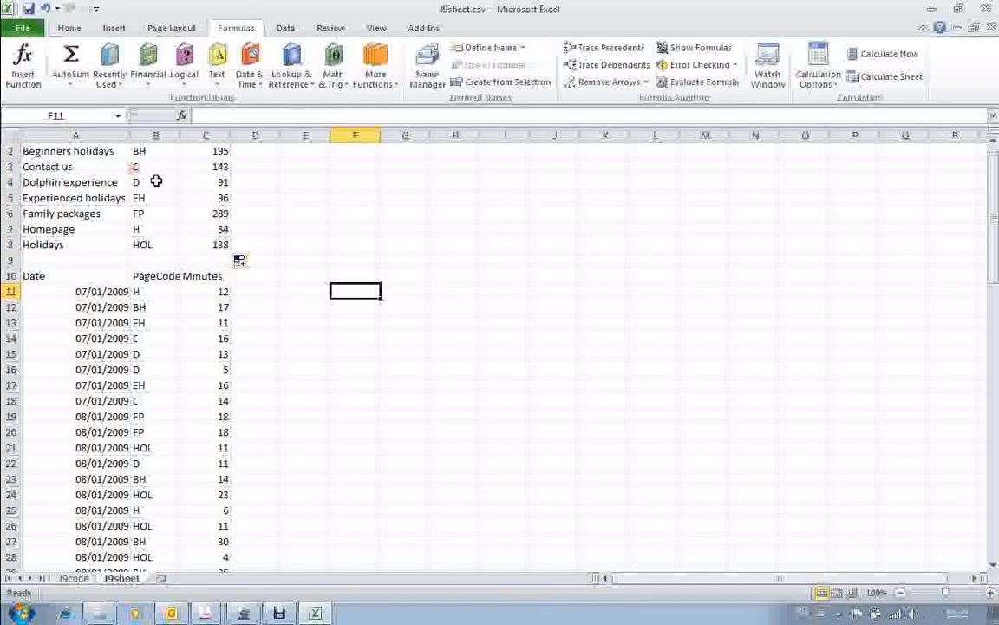
pyautogui.click(220, 181)
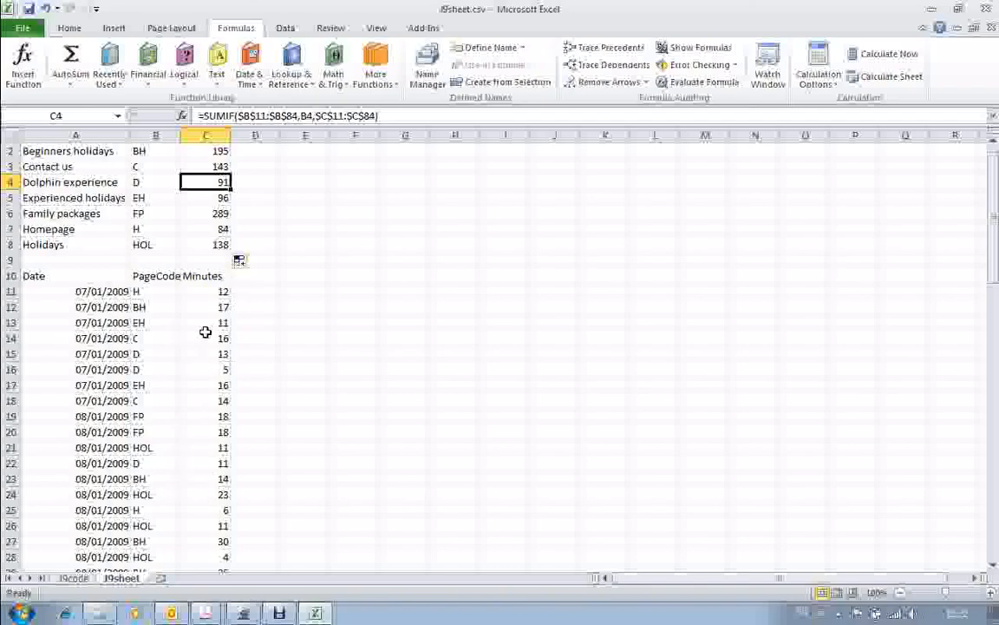
pyautogui.scroll(1, 205, 332)
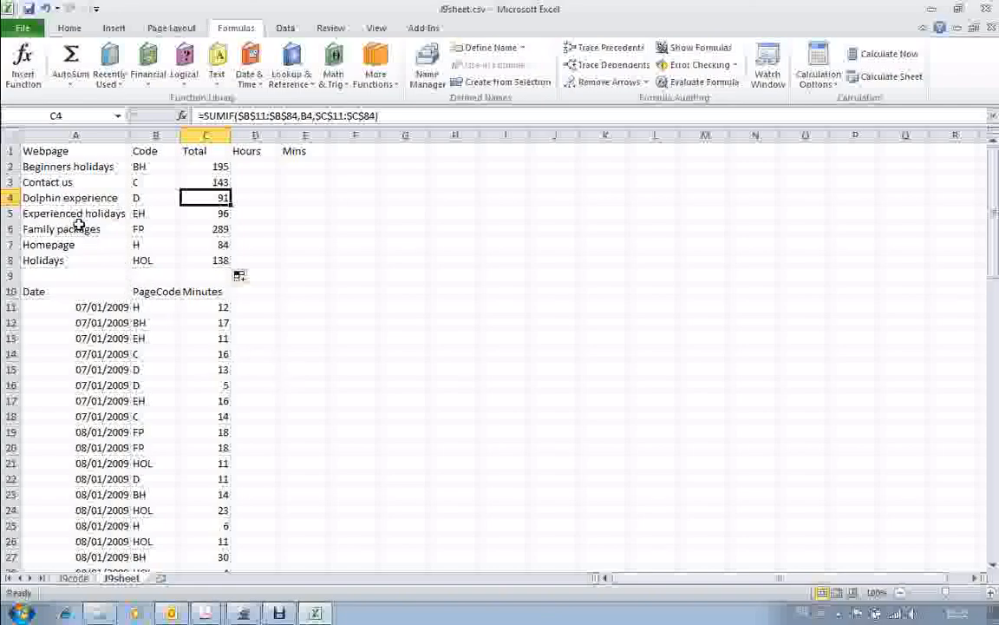
# Read task 51 on calculating whole hours in the Acrobat exam paper, then return to Excel and select cell D2.
pyautogui.hotkey('alt', 'Tab')
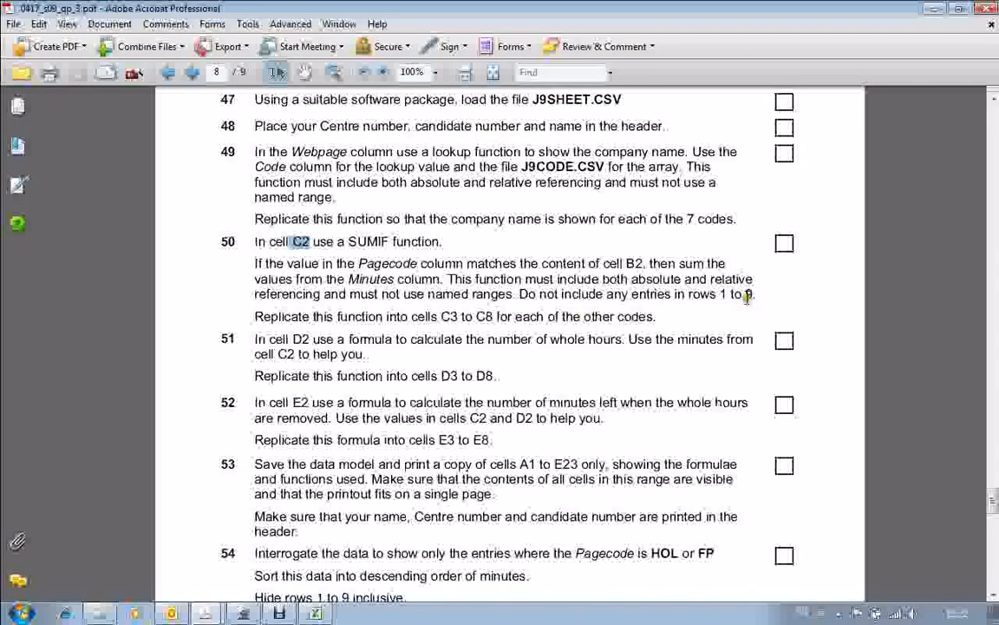
pyautogui.click(246, 345)
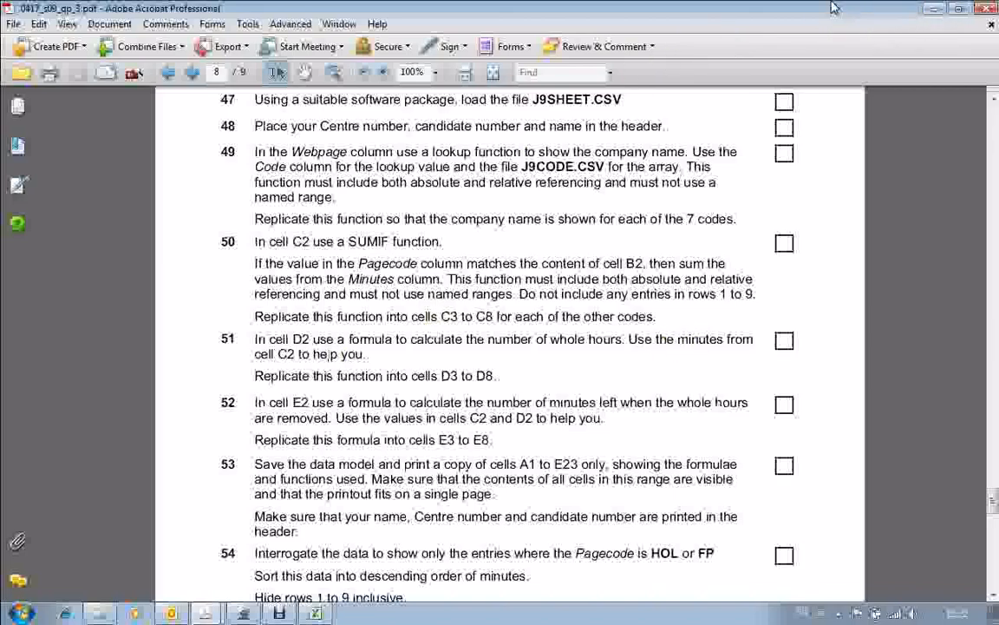
pyautogui.click(933, 8)
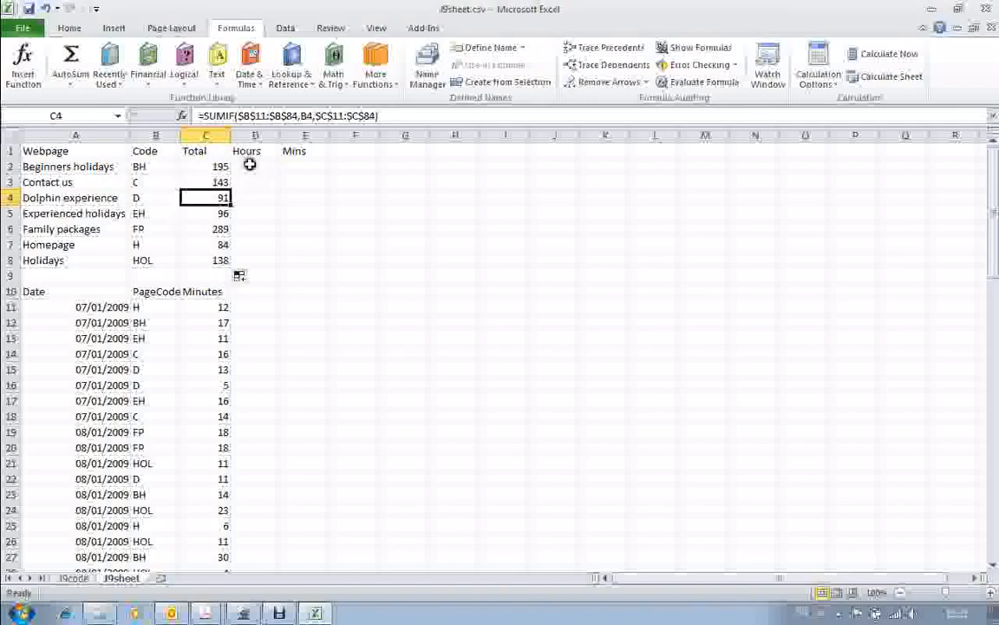
pyautogui.click(252, 167)
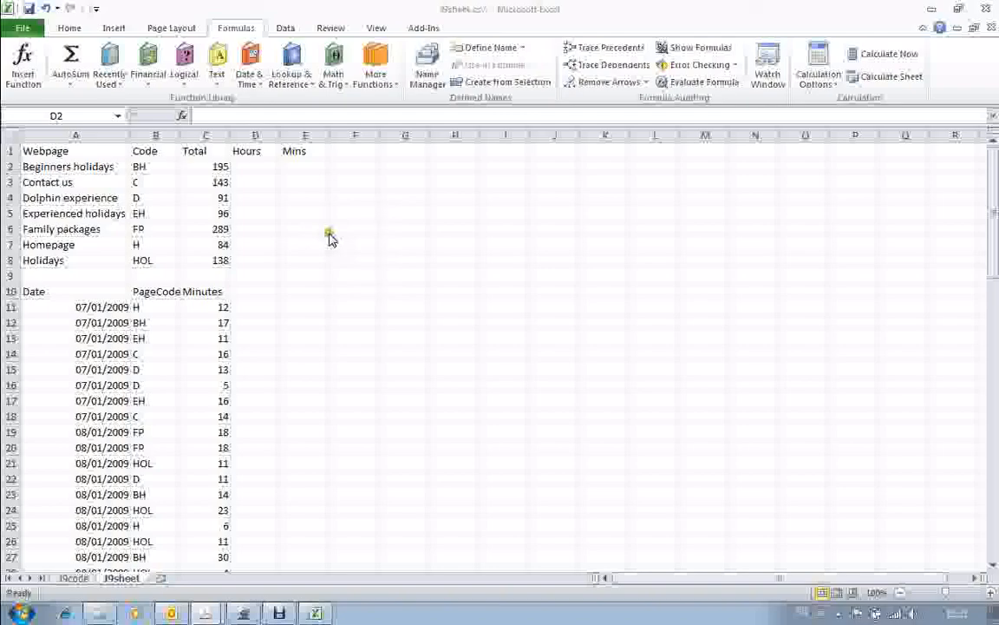
pyautogui.click(266, 171)
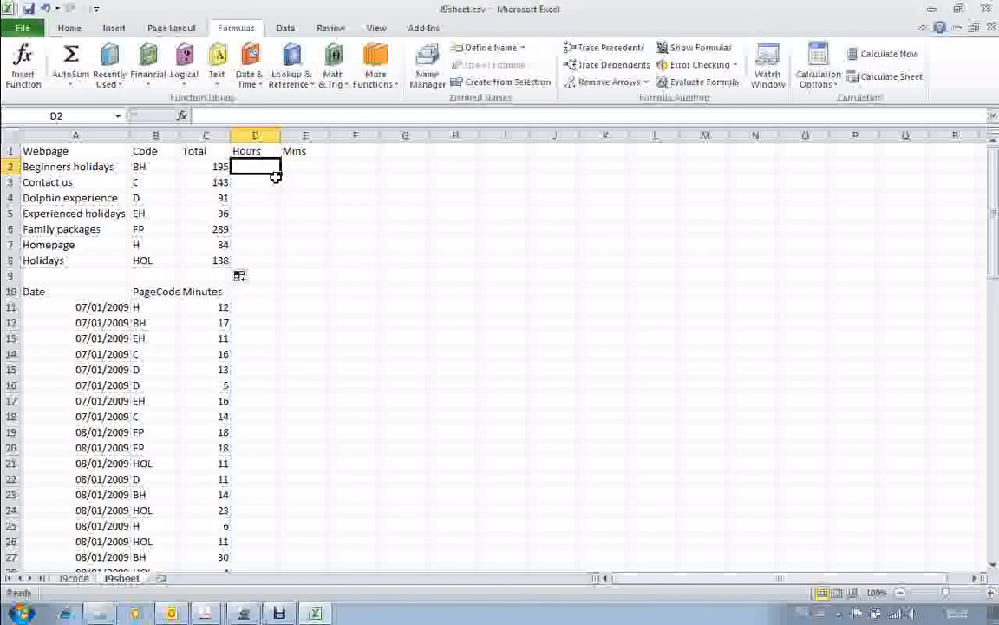
# Calculate the whole hours in D2 with =INT(C2/60) and replicate the formula down to D8.
pyautogui.write('=in')
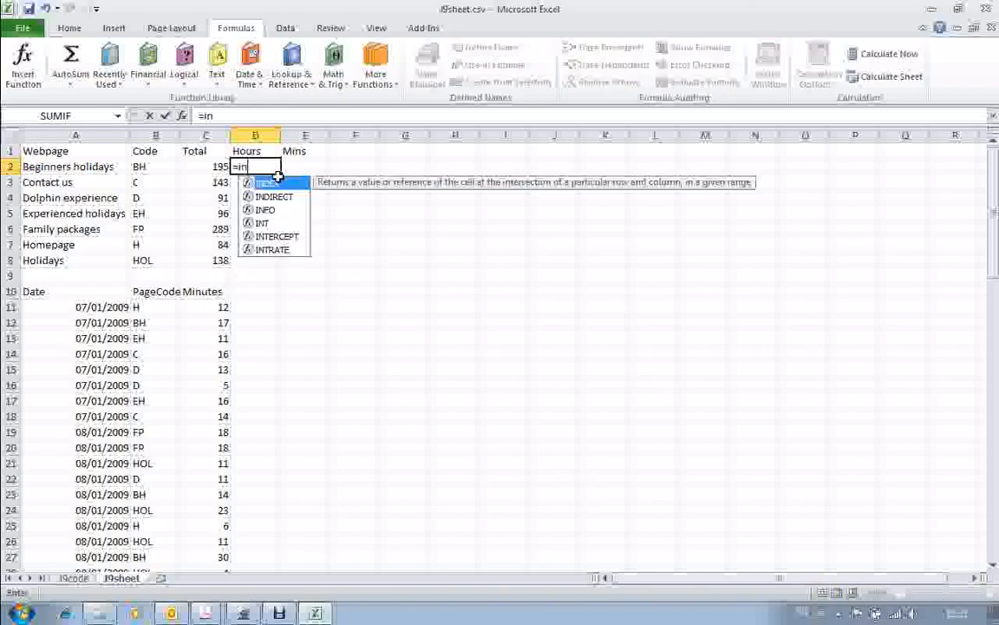
pyautogui.write('t(')
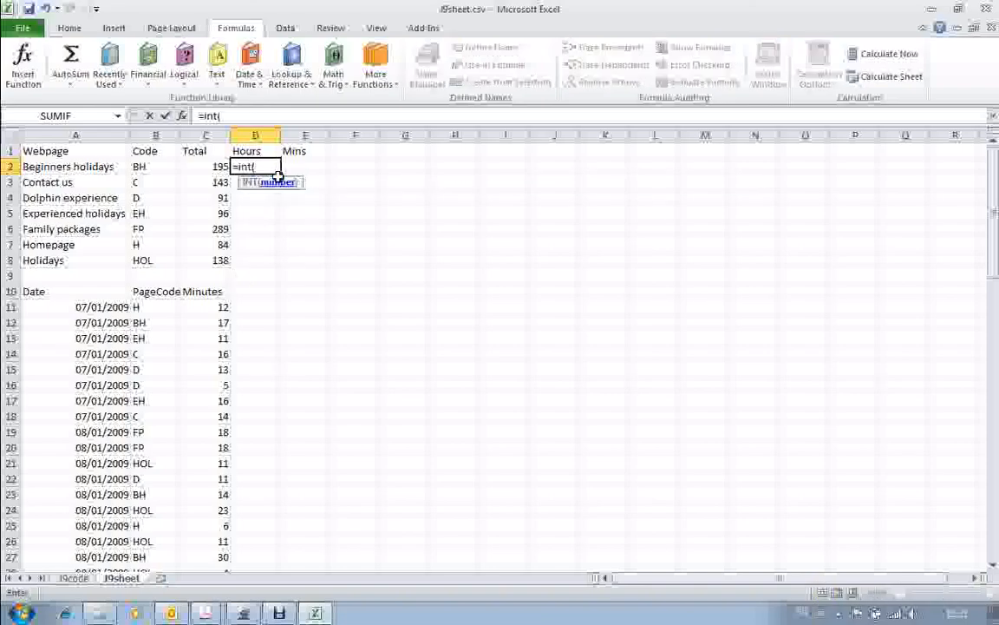
pyautogui.write('c2/60)')
pyautogui.press('Return')
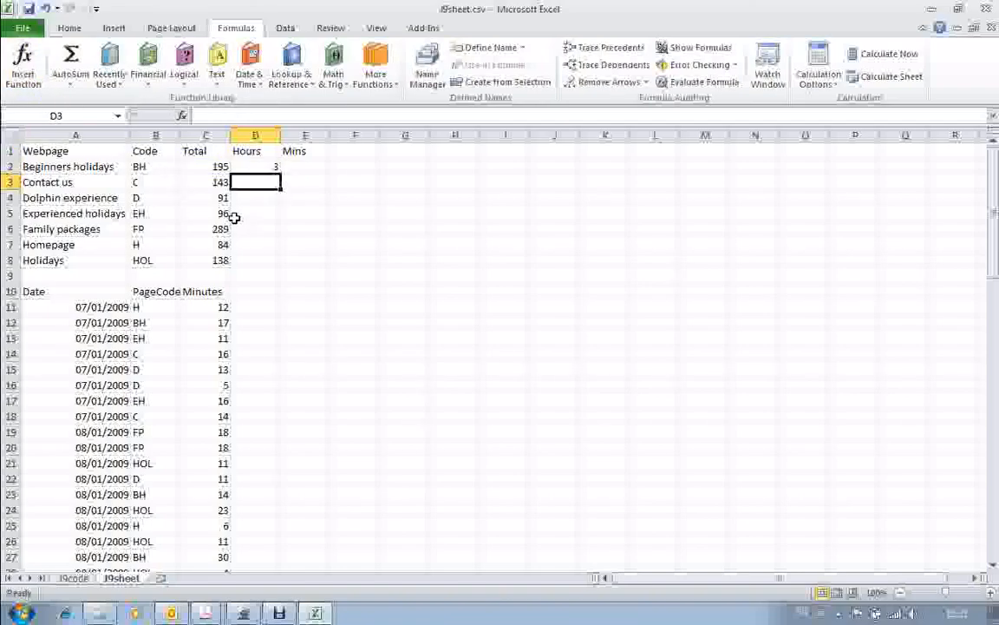
pyautogui.click(267, 166)
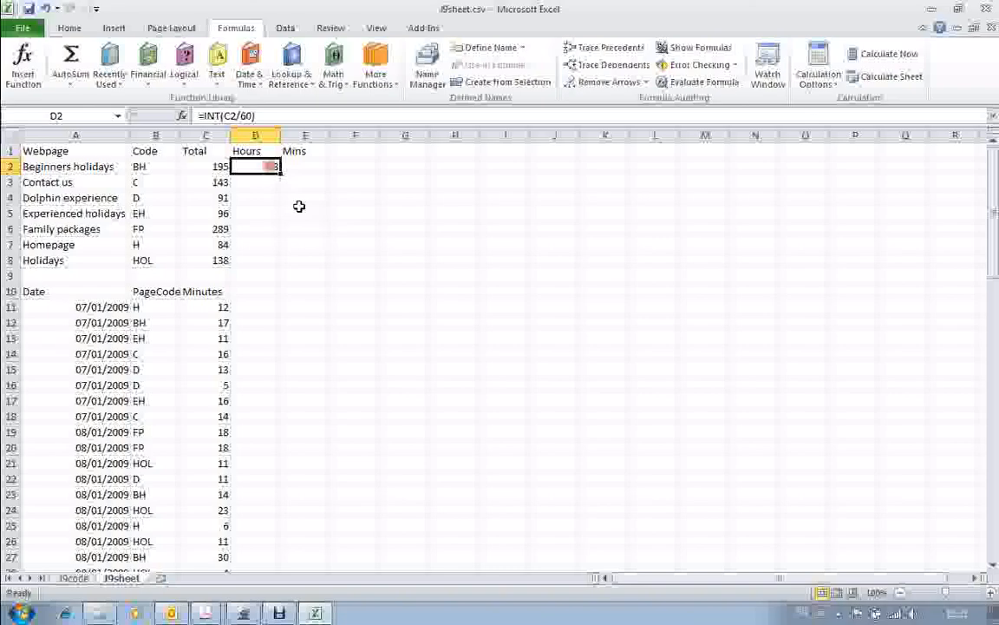
pyautogui.doubleClick(280, 173)
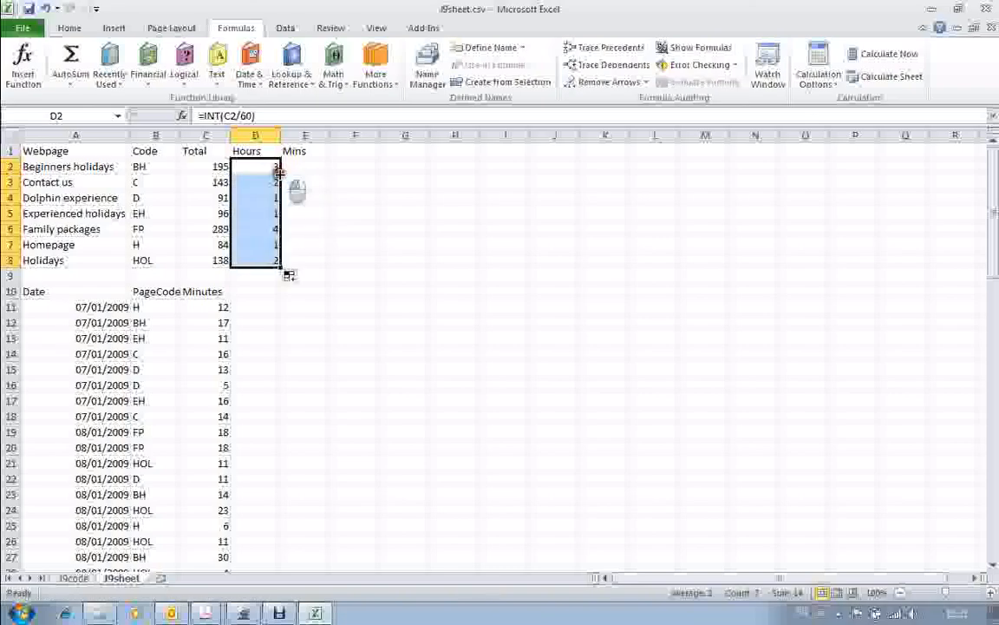
pyautogui.click(305, 323)
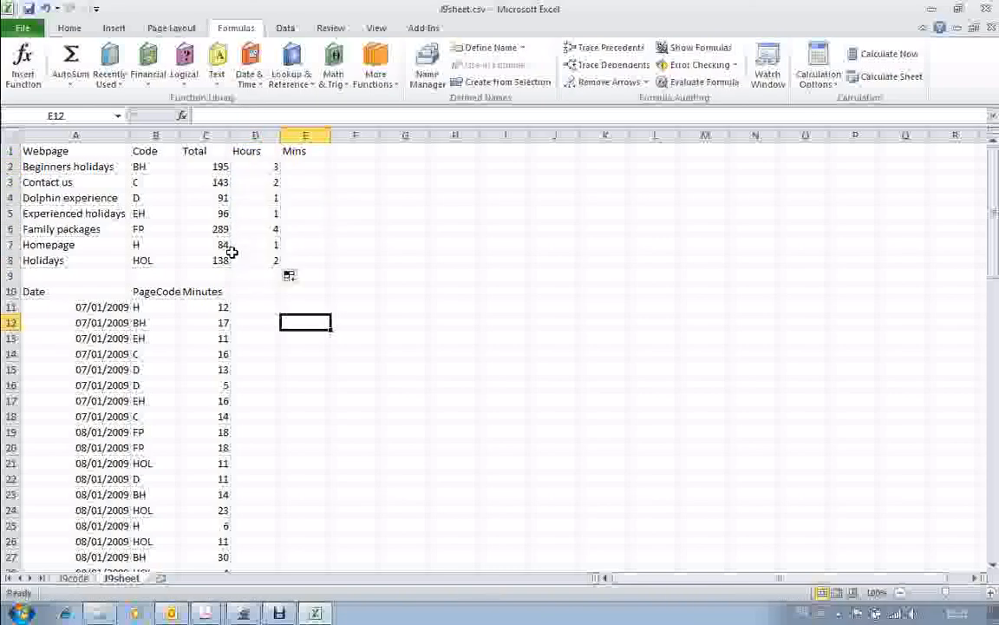
# Read task 52 on the remaining minutes in the Acrobat exam paper and return to Excel.
pyautogui.click(314, 168)
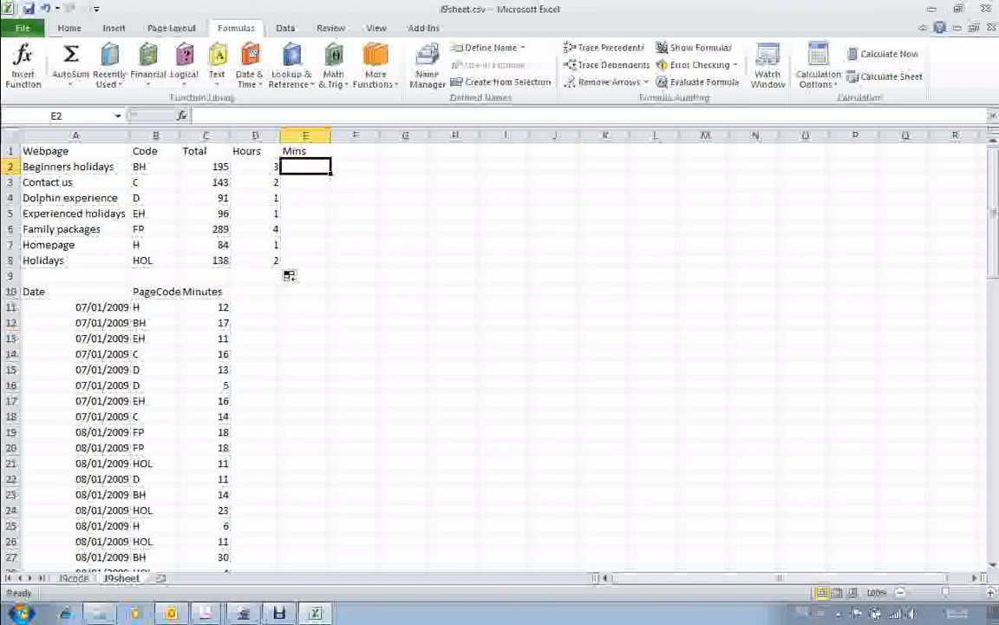
pyautogui.hotkey('alt', 'Tab')
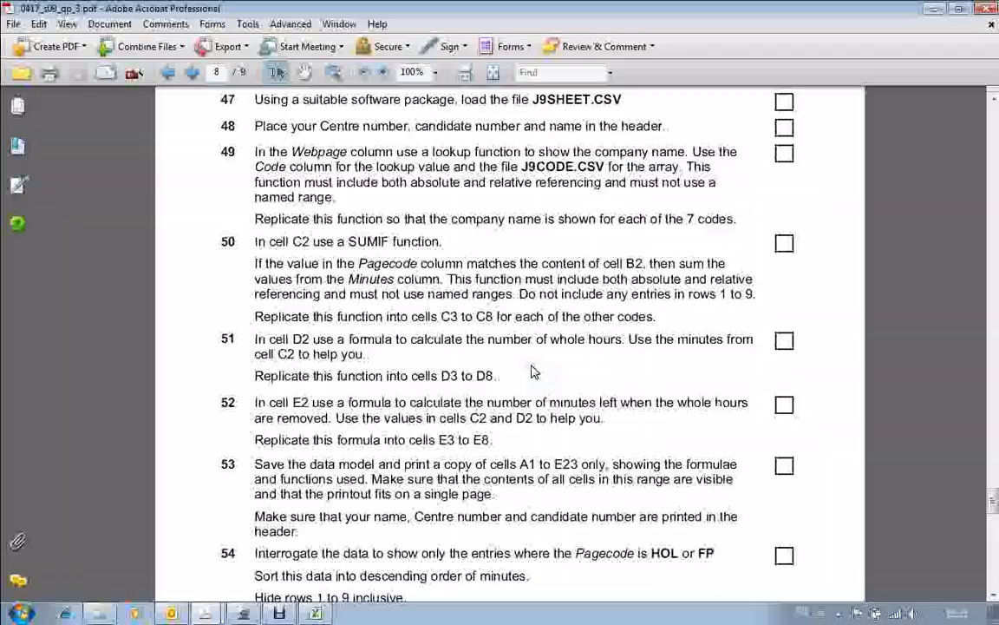
pyautogui.hotkey('alt', 'Tab')
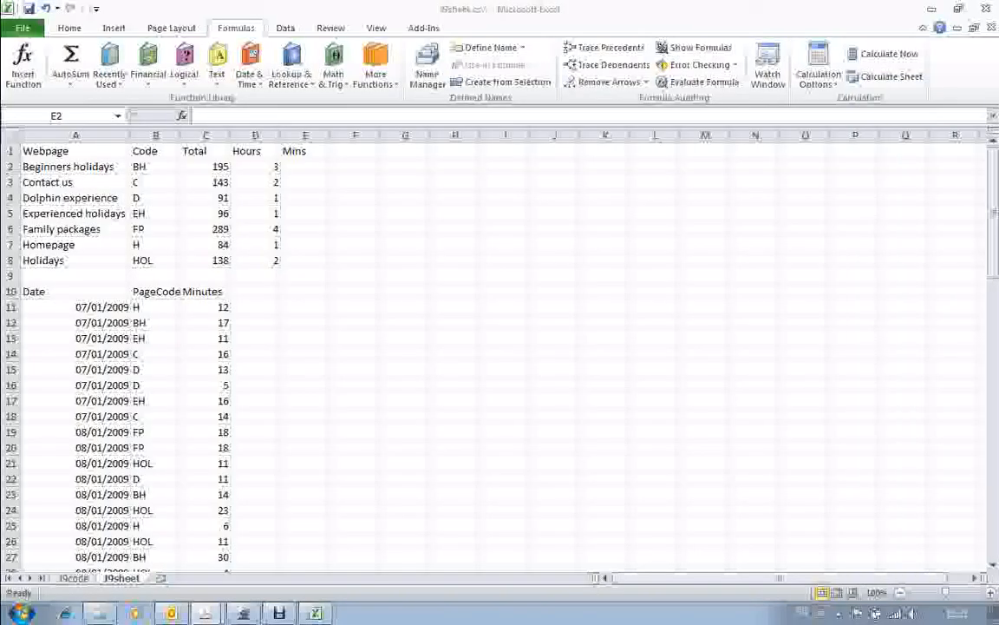
# Calculate the remaining minutes in E2 with =C2-(D2*60) and replicate the formula down to E8.
pyautogui.click(310, 166)
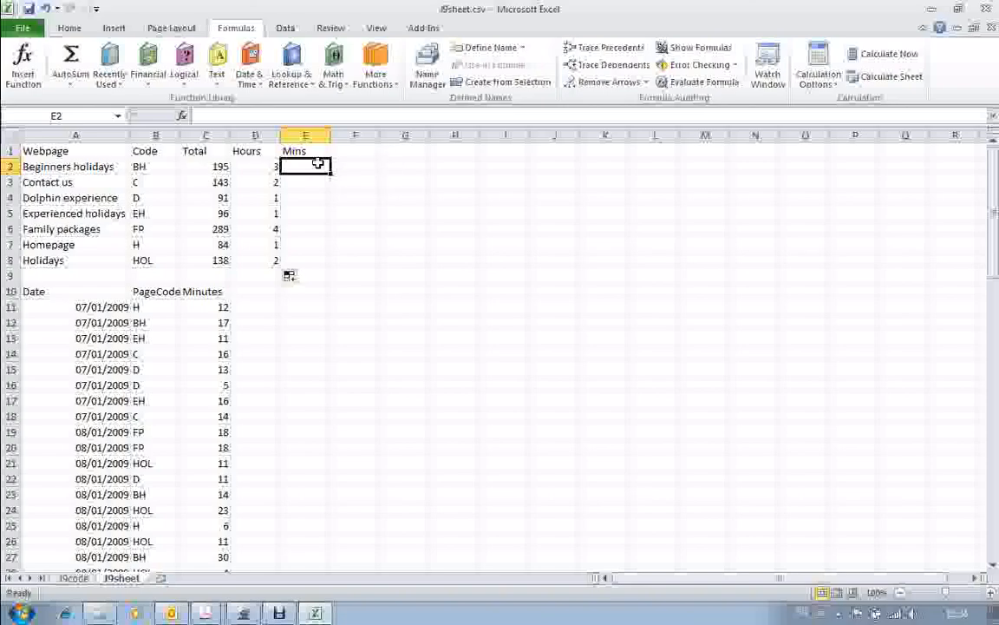
pyautogui.write('=c2')
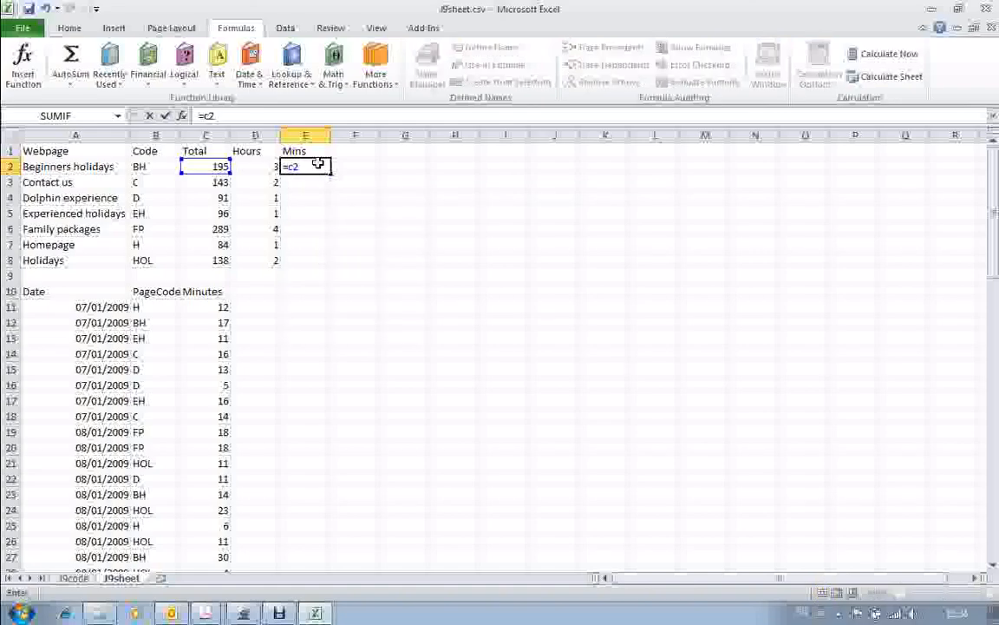
pyautogui.write('-(d2')
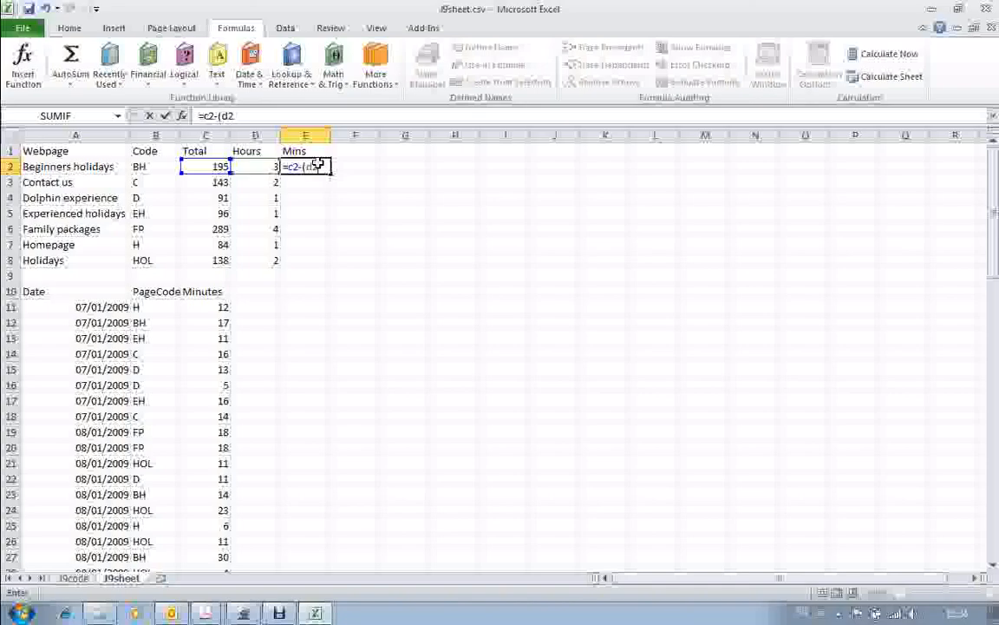
pyautogui.write('*60)')
pyautogui.press('Return')
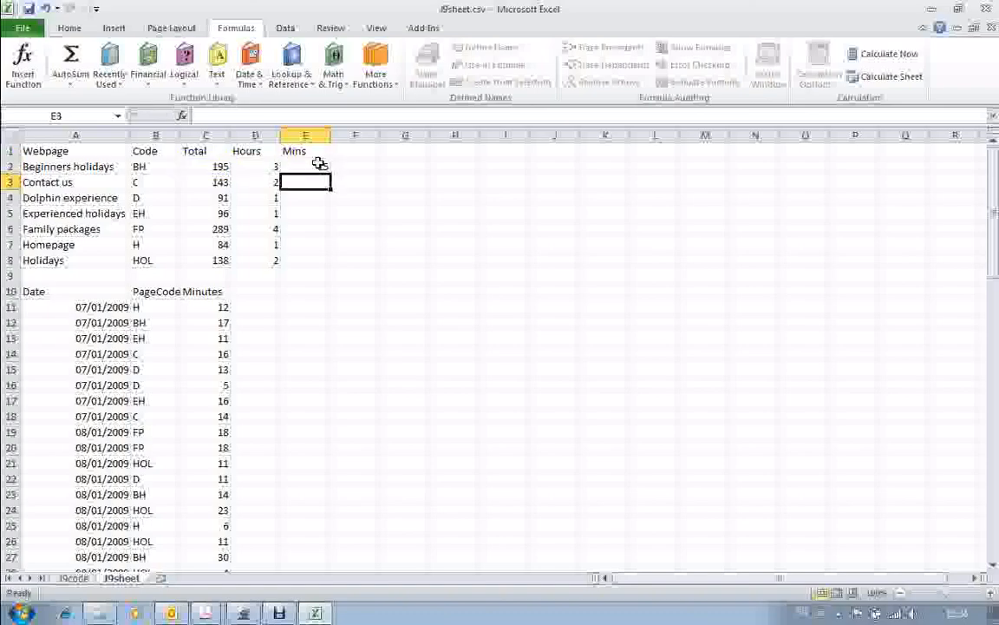
pyautogui.click(321, 164)
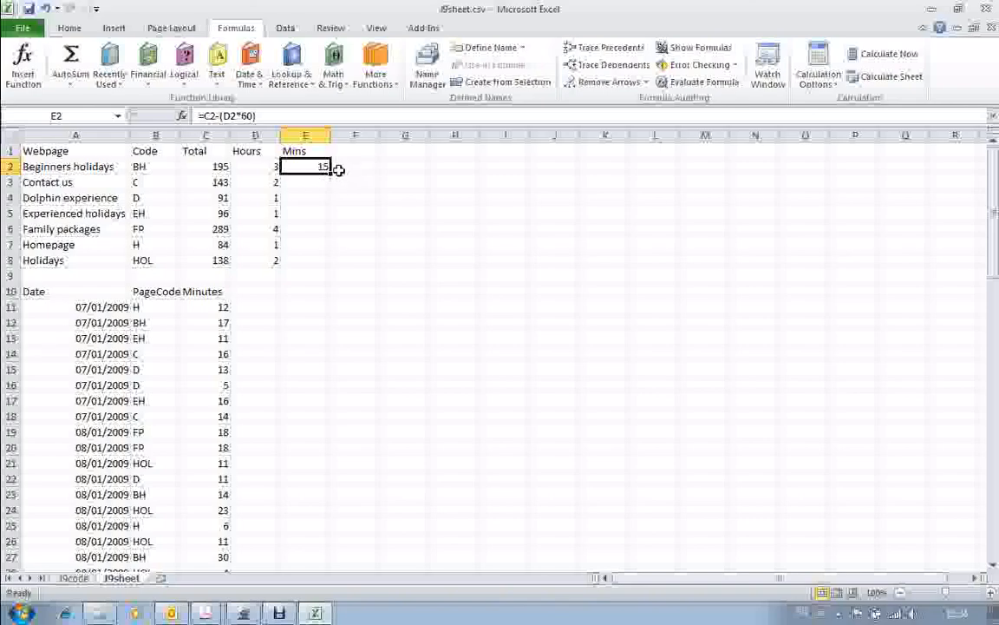
pyautogui.moveTo(330, 173); pyautogui.dragTo(330, 262)
pyautogui.click(357, 368)
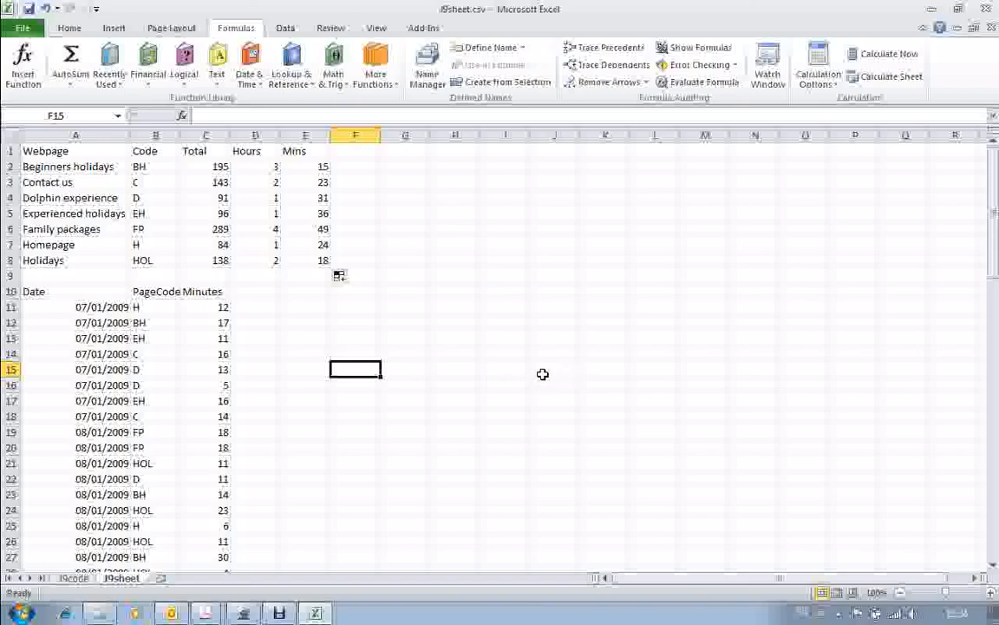
# Read task 53 on printing the formulae in the Acrobat exam paper and return to Excel.
pyautogui.moveTo(998, 96); pyautogui.dragTo(621, 3)
pyautogui.scroll(-1, 443, 431)
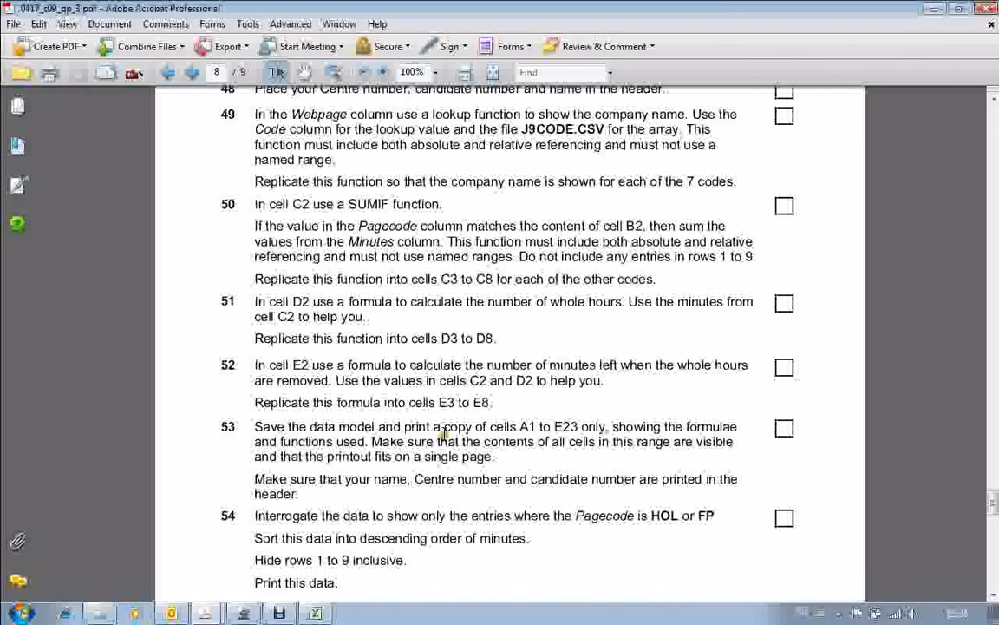
pyautogui.scroll(-1, 442, 433)
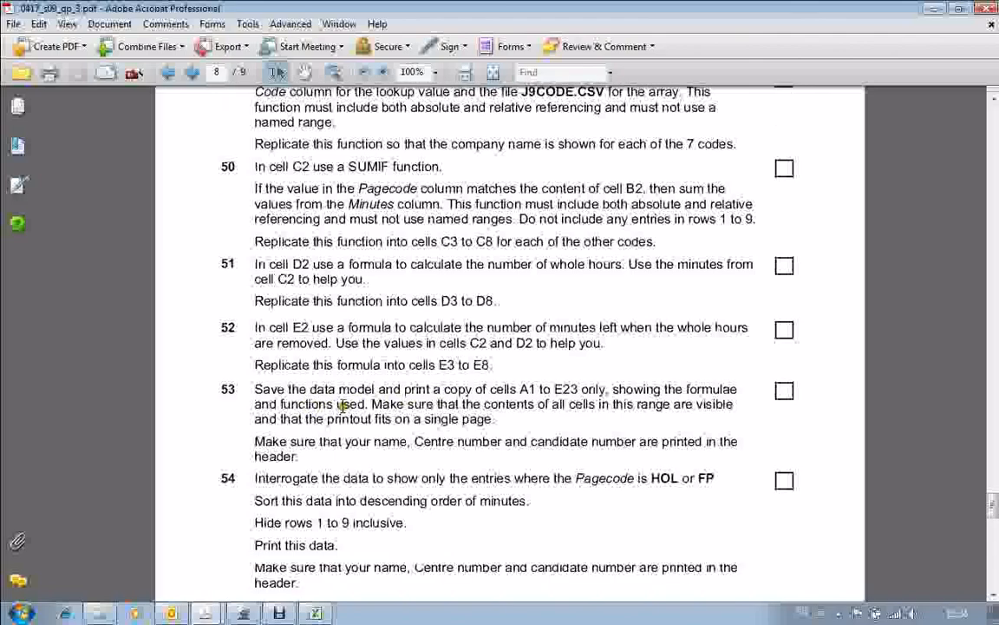
pyautogui.click(934, 8)
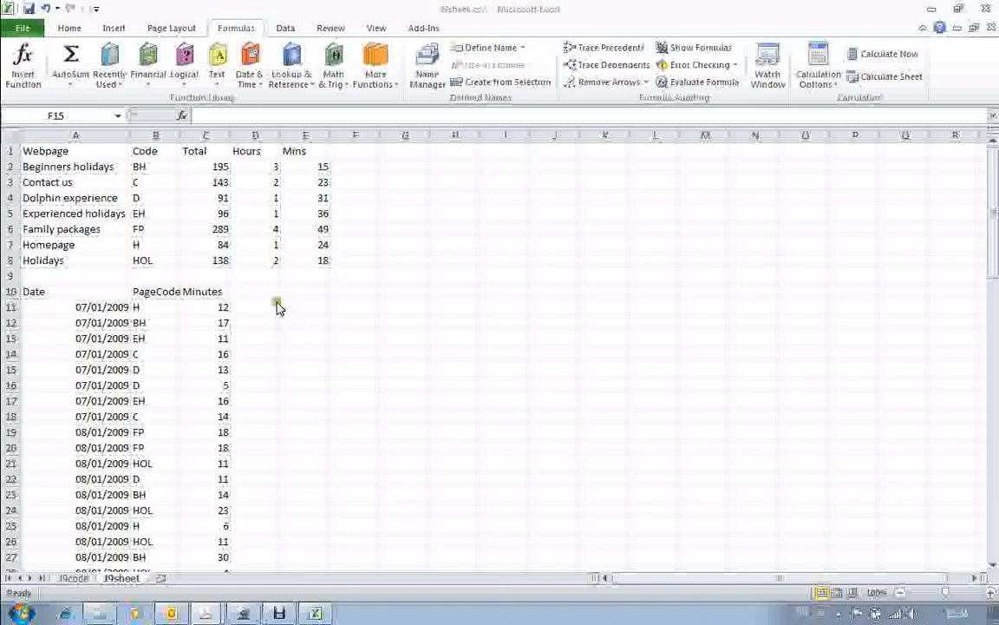
# Show the formulas in the sheet, narrow columns A, B and E, and widen column C to fit its SUMIF formulas.
pyautogui.click(720, 50)
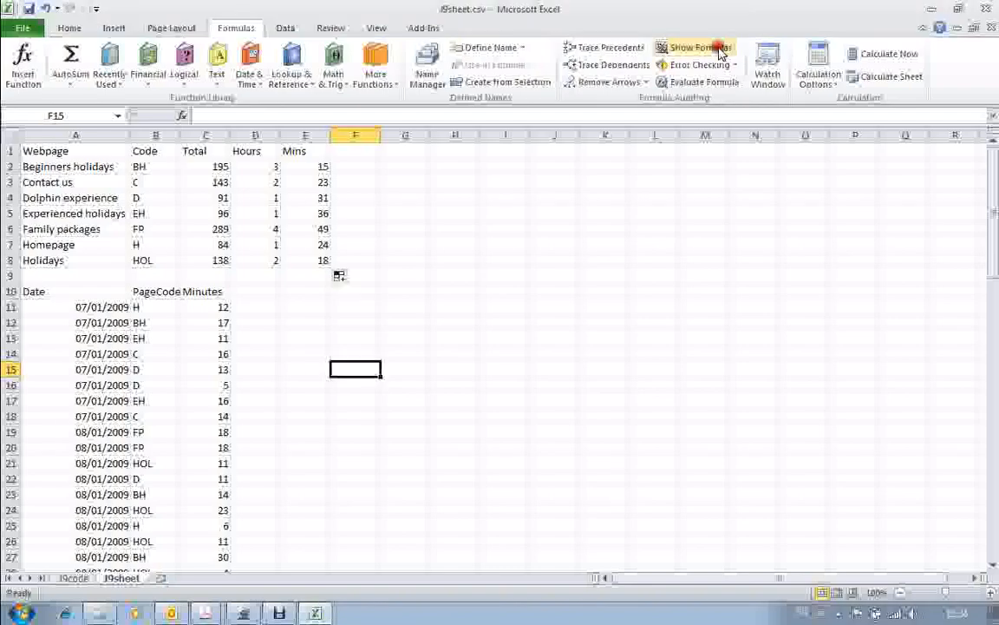
pyautogui.click(703, 50)
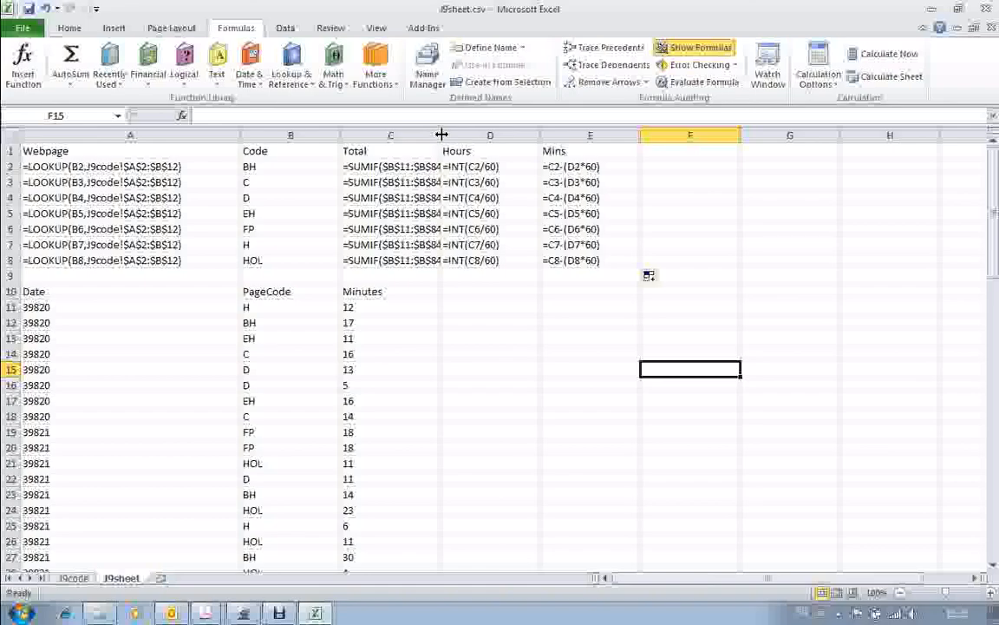
pyautogui.moveTo(241, 135); pyautogui.dragTo(191, 135)
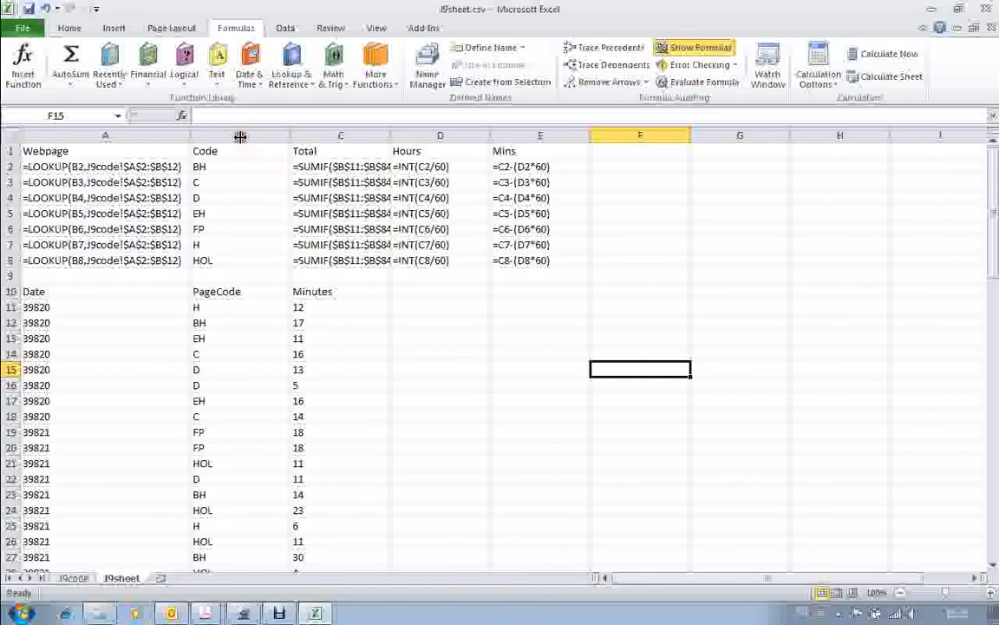
pyautogui.moveTo(289, 135); pyautogui.dragTo(245, 135)
pyautogui.moveTo(345, 134); pyautogui.dragTo(438, 134)
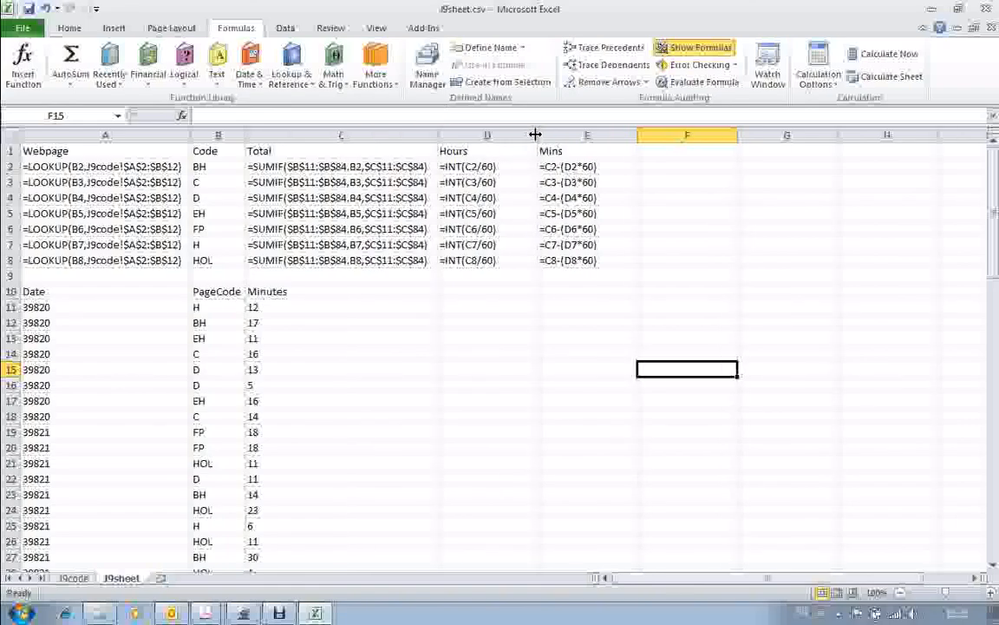
pyautogui.moveTo(637, 135); pyautogui.dragTo(602, 134)
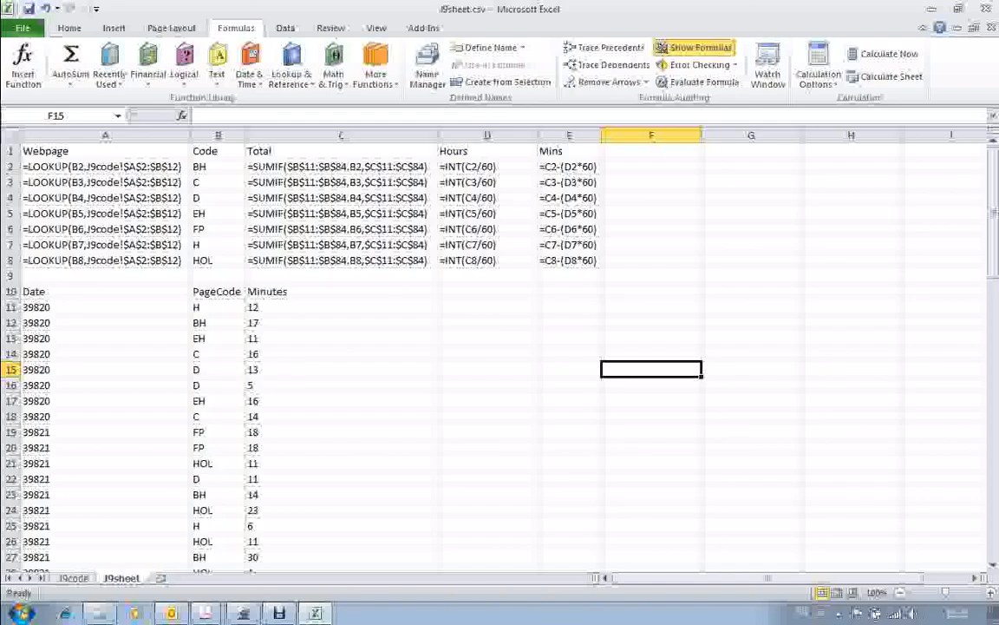
# Read task 54 on filtering and sorting the data in the Acrobat exam paper and return to Excel.
pyautogui.moveTo(998, 130); pyautogui.dragTo(992, 168)
pyautogui.doubleClick(987, 146)
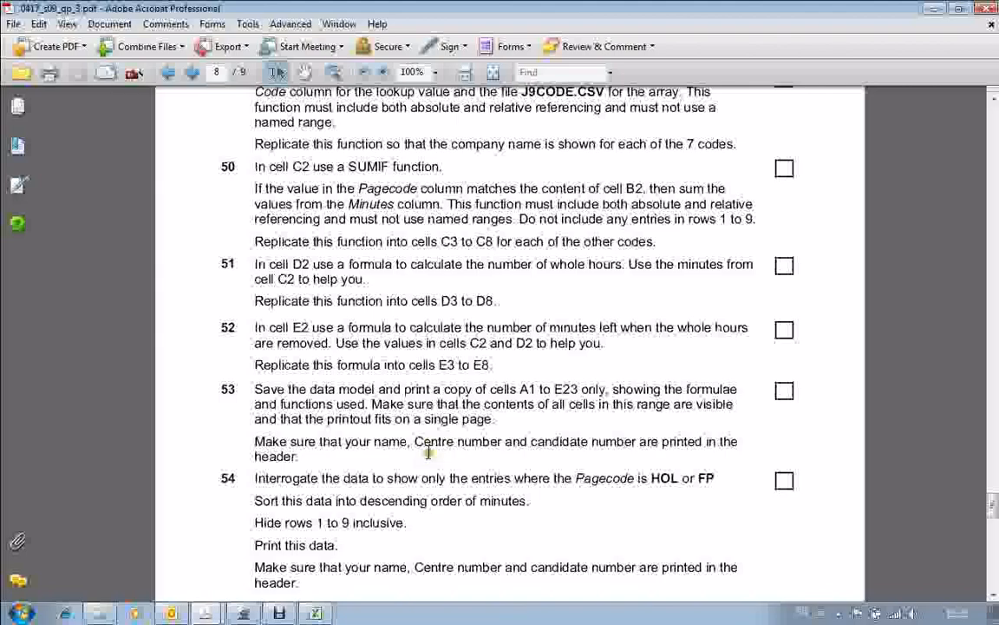
pyautogui.scroll(-2, 428, 451)
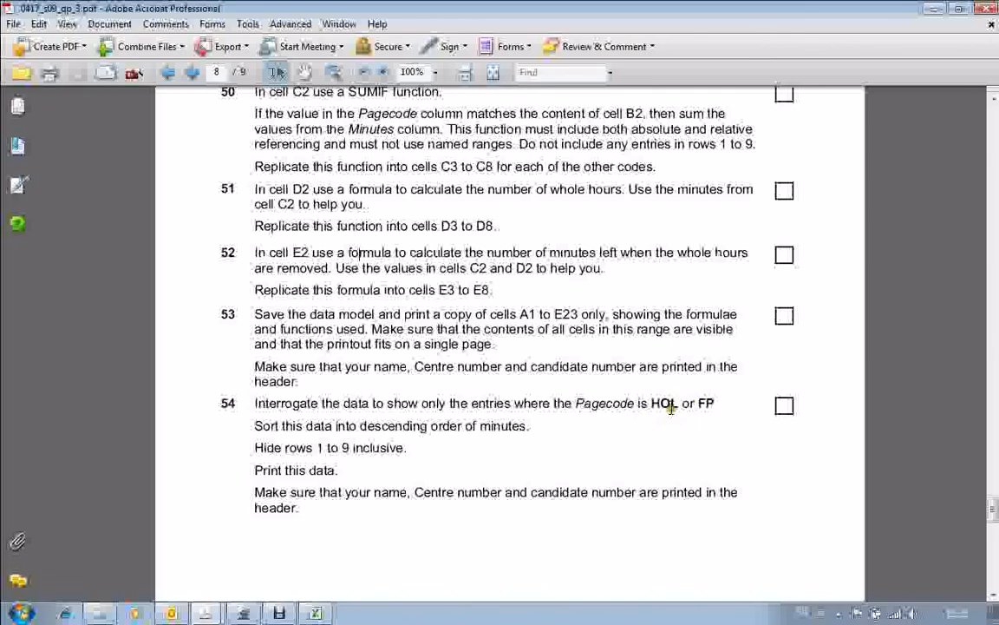
pyautogui.hotkey('alt', 'Tab')
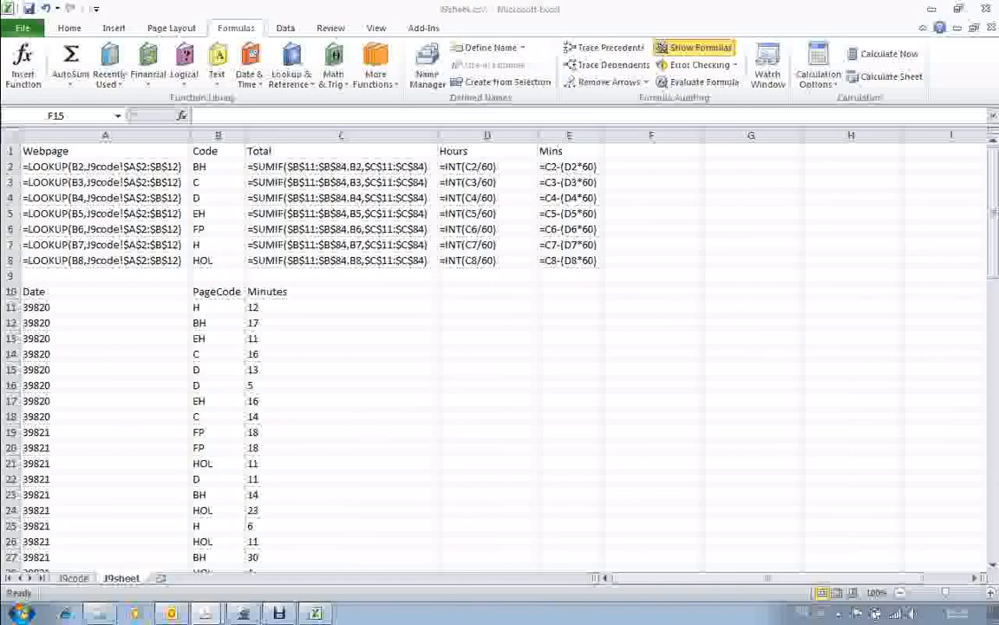
# Turn on filtering for the Date, PageCode and Minutes header row, starting from cell B10.
pyautogui.click(231, 295)
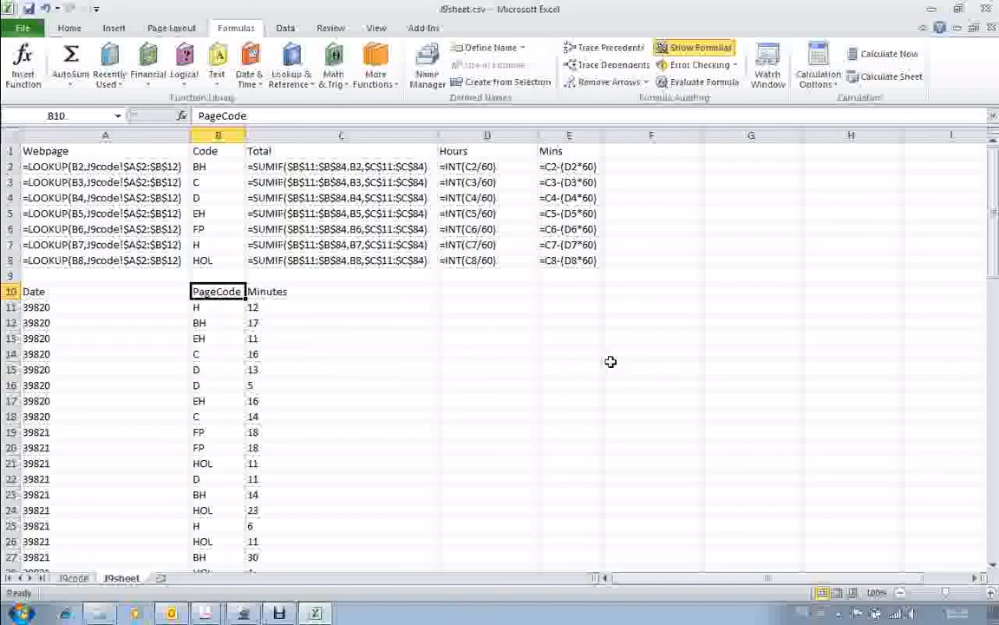
pyautogui.click(68, 29)
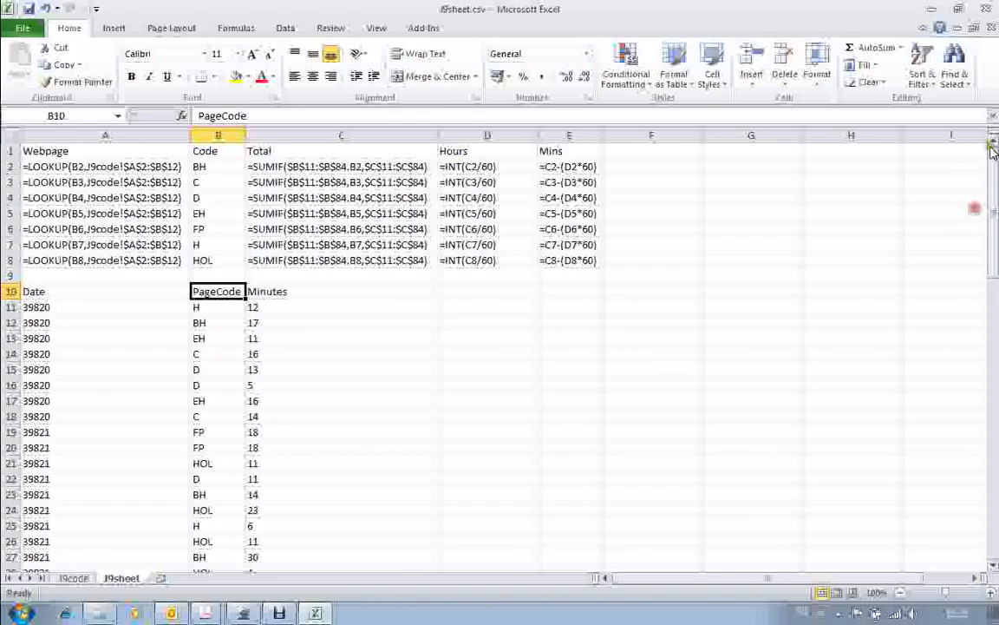
pyautogui.click(954, 76)
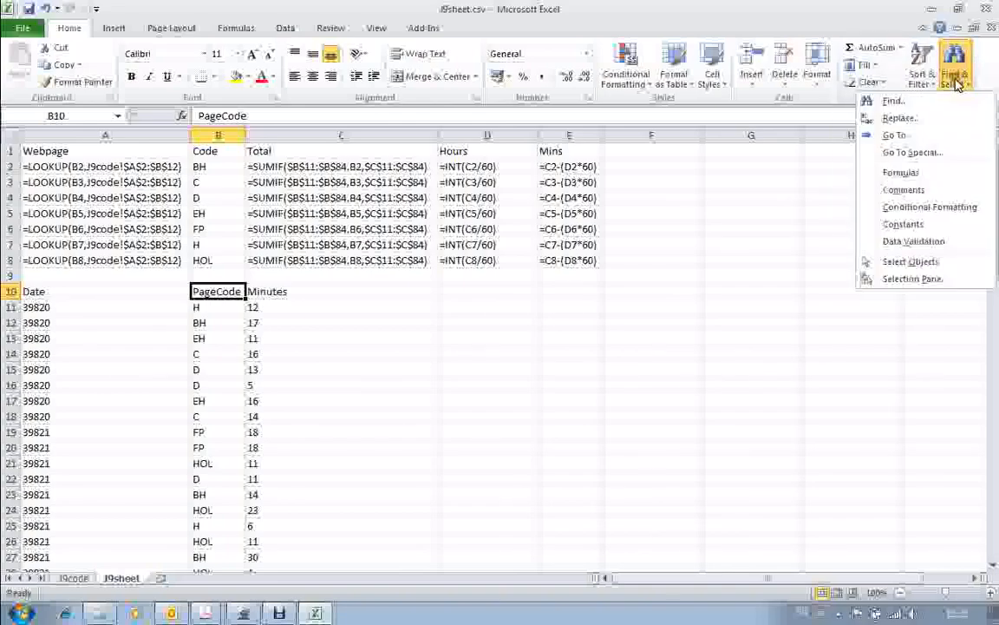
pyautogui.click(920, 76)
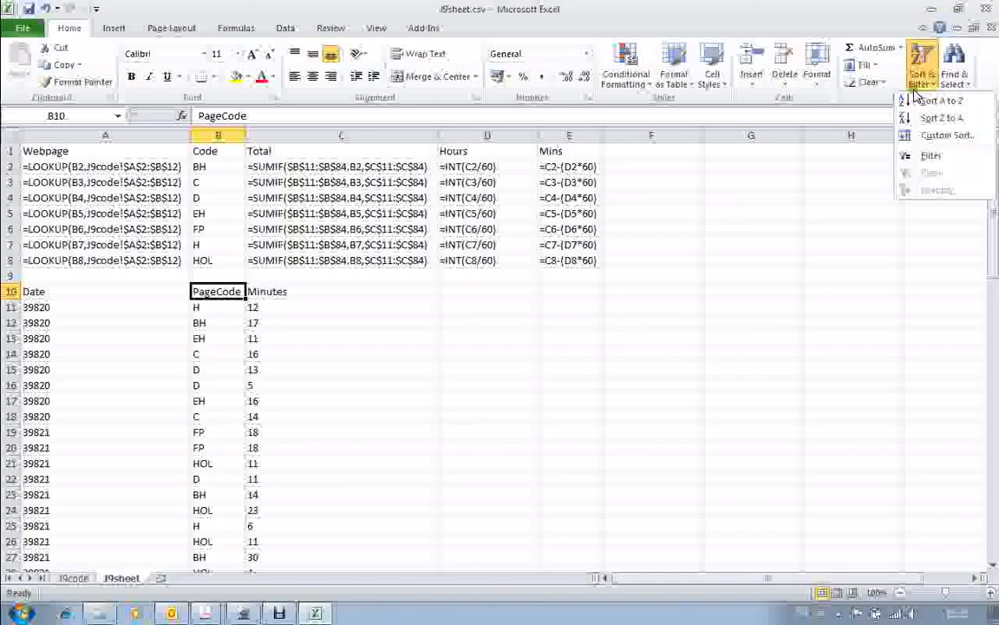
pyautogui.click(931, 156)
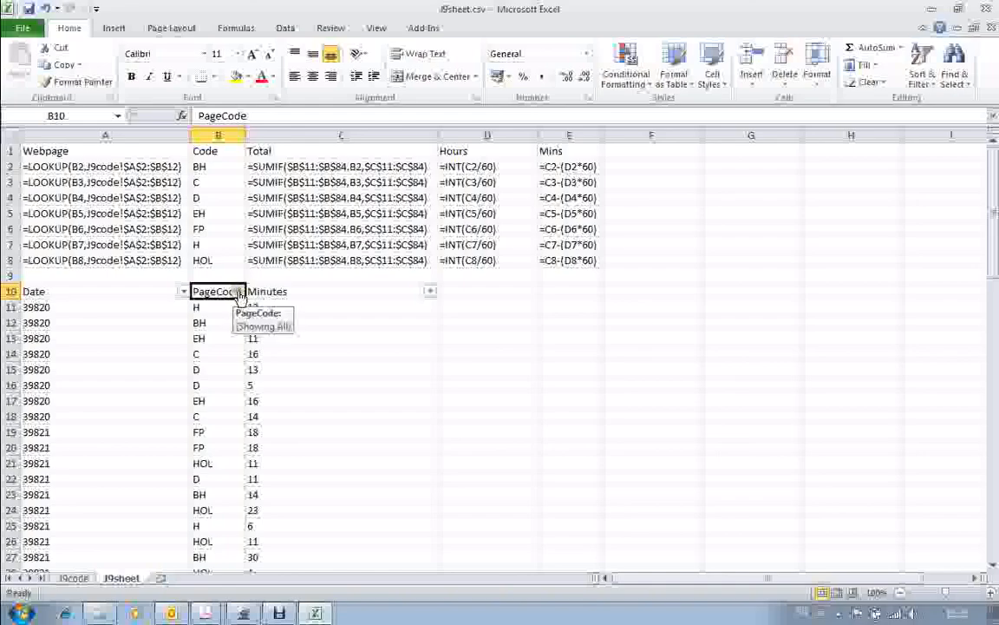
# Filter the PageCode column to show only the FP and HOL entries.
pyautogui.click(238, 292)
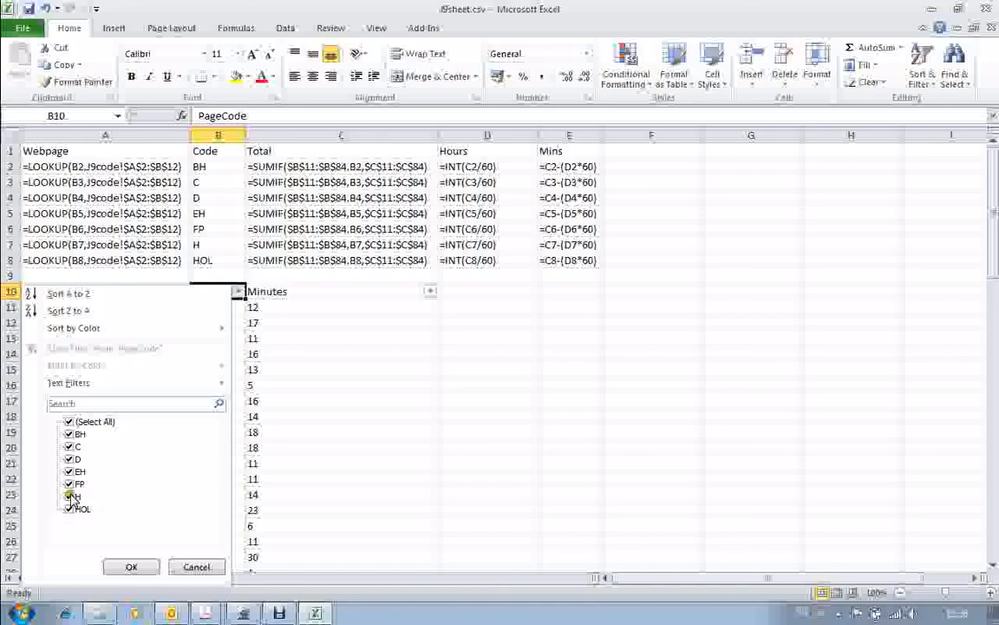
pyautogui.click(68, 422)
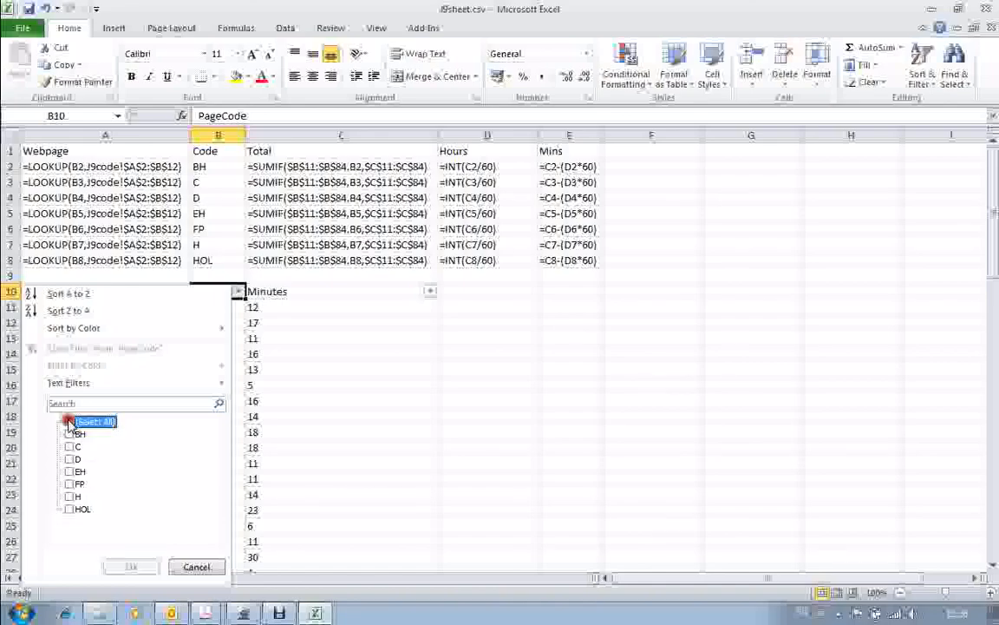
pyautogui.click(69, 483)
pyautogui.click(69, 509)
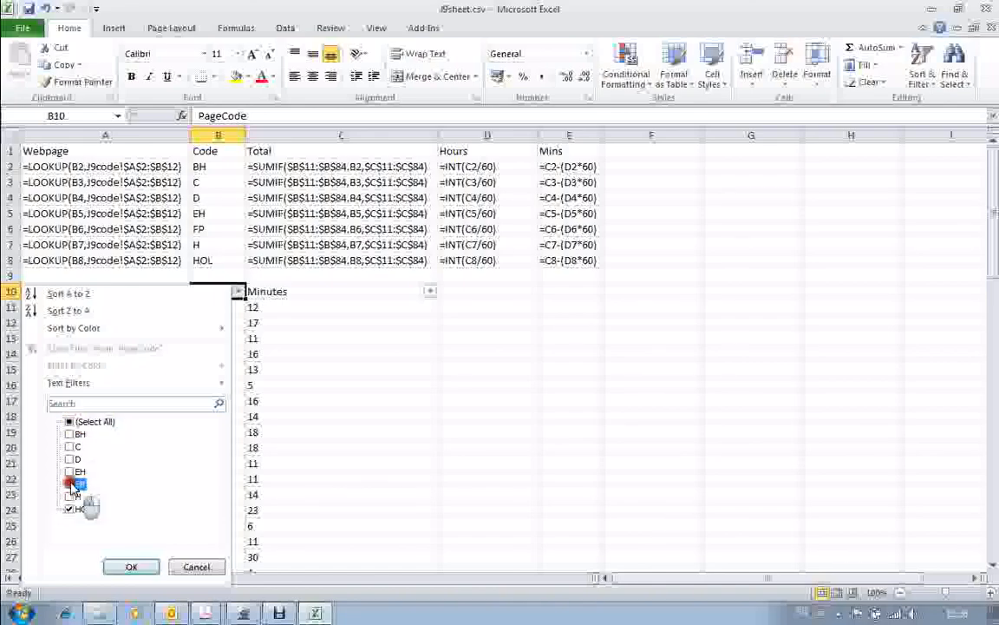
pyautogui.click(131, 566)
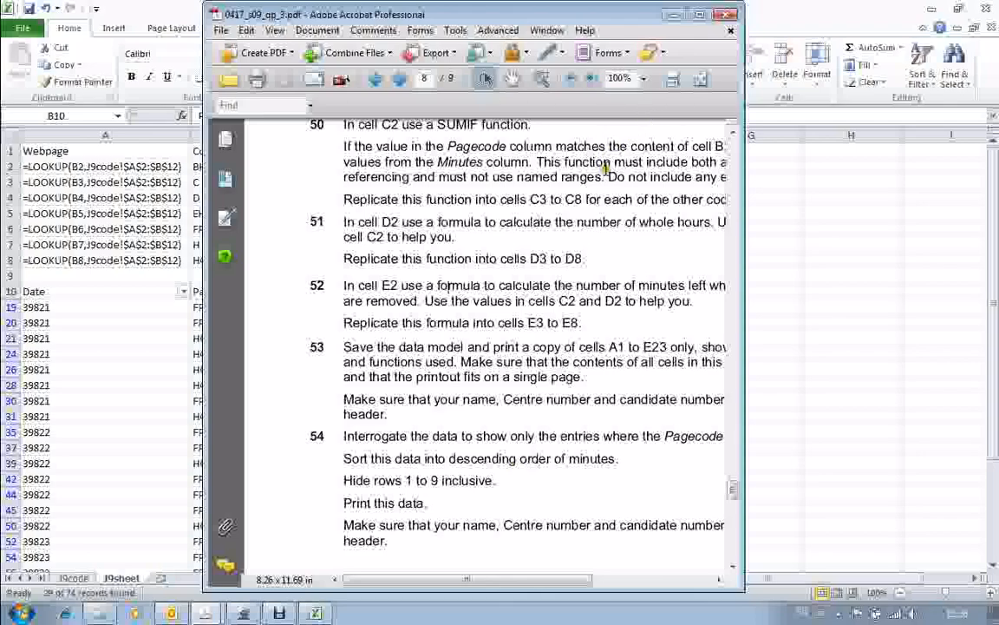
# Return to Excel from the exam paper and sort the filtered entries by Minutes from largest to smallest.
pyautogui.hotkey('alt', 'Tab')
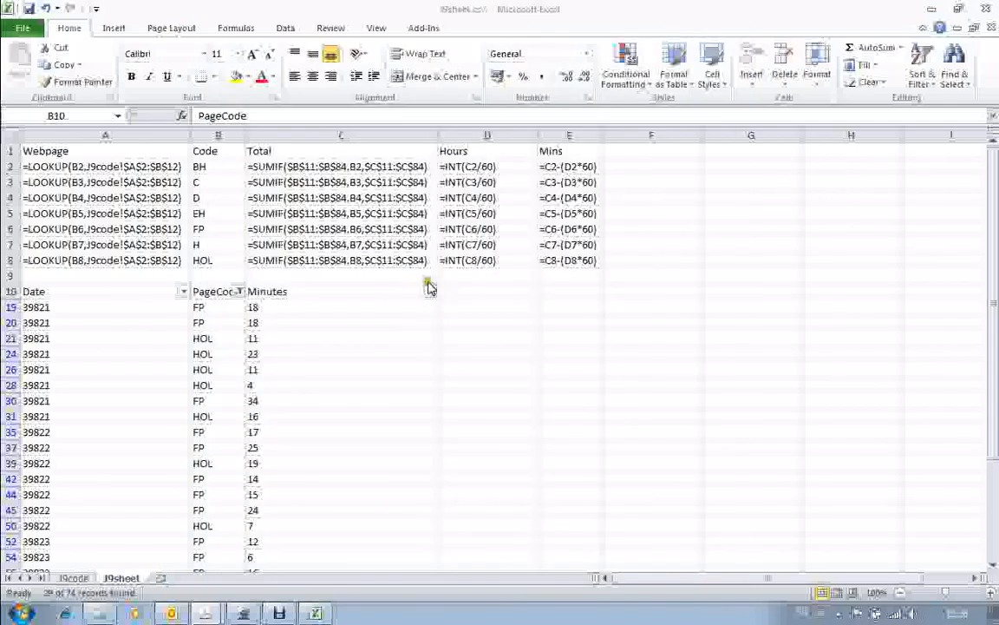
pyautogui.hotkey('alt', 'Down')
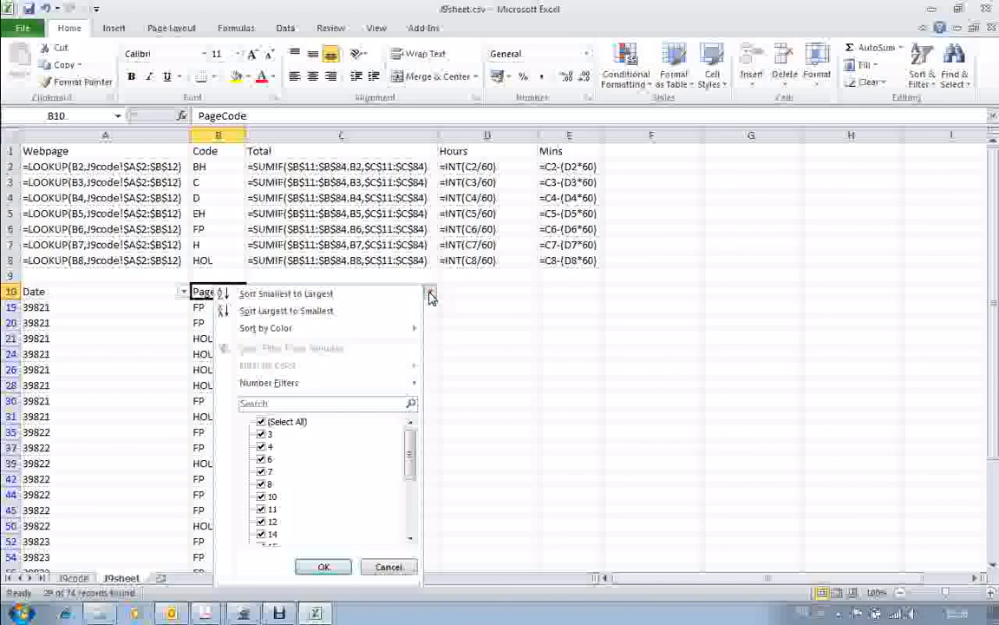
pyautogui.click(358, 316)
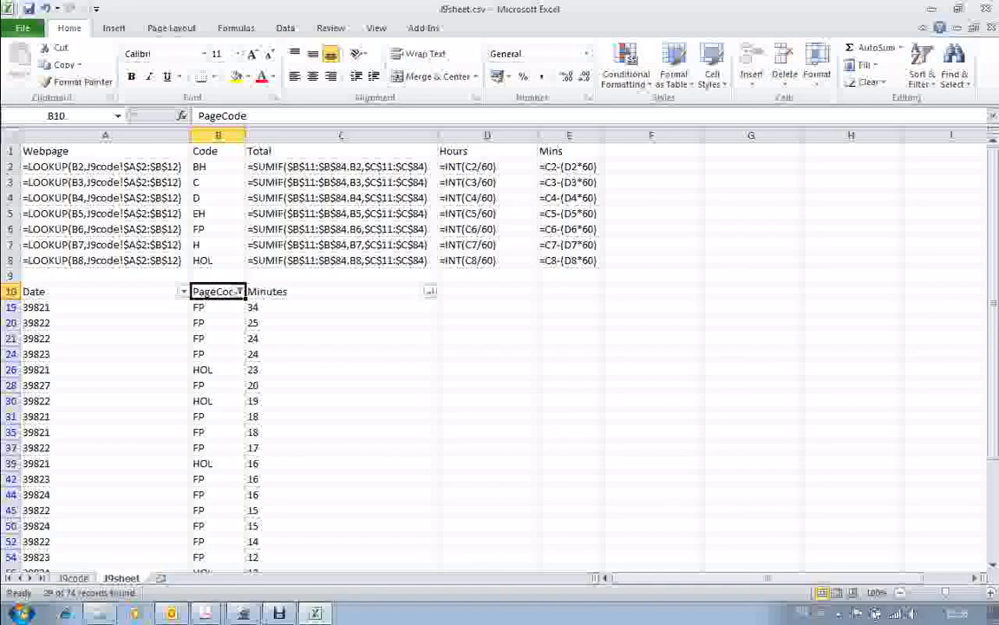
# Check task 54 in the Acrobat exam paper, return to Excel and hide rows 1 to 9 of J9sheet.
pyautogui.hotkey('alt', 'Tab')
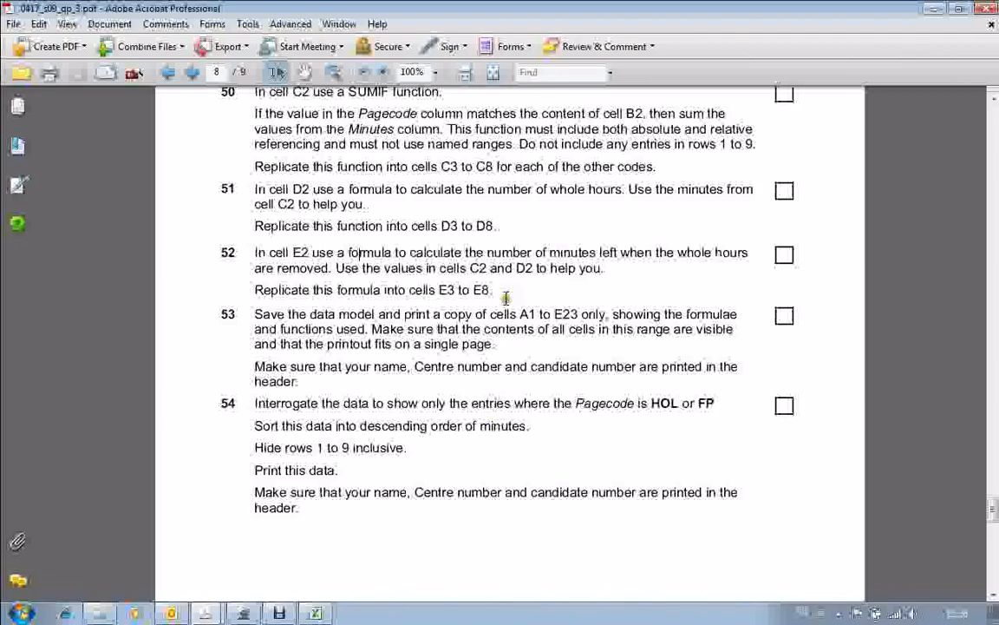
pyautogui.hotkey('alt', 'Tab')
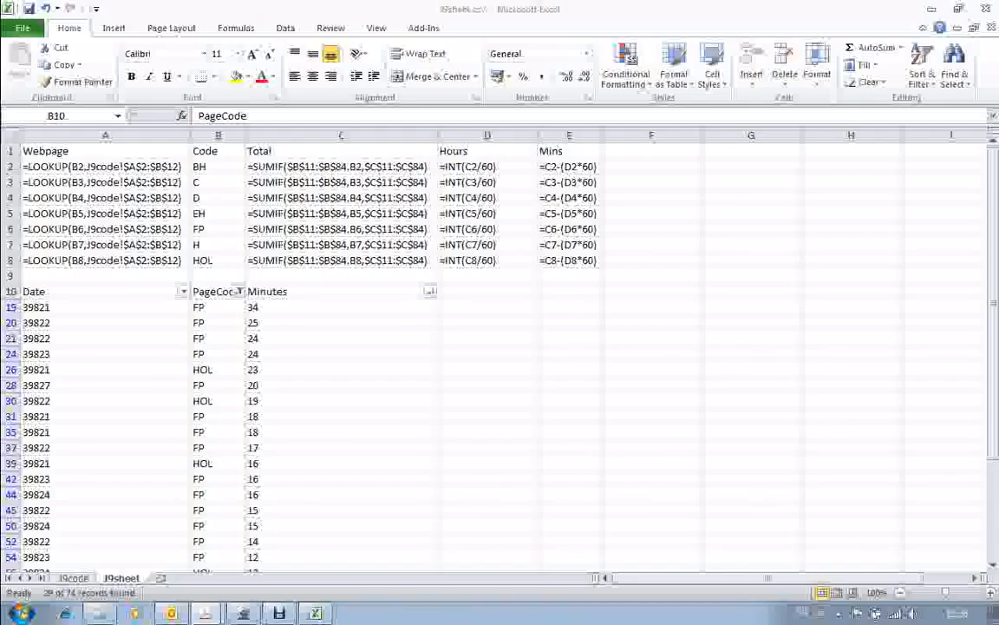
pyautogui.moveTo(9, 151); pyautogui.dragTo(9, 276)
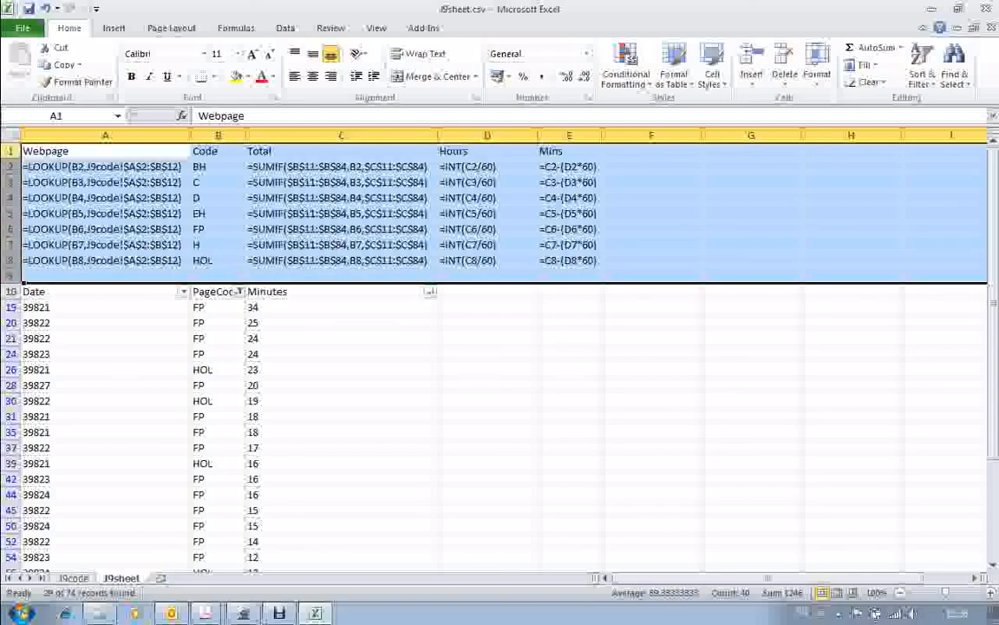
pyautogui.rightClick(9, 198)
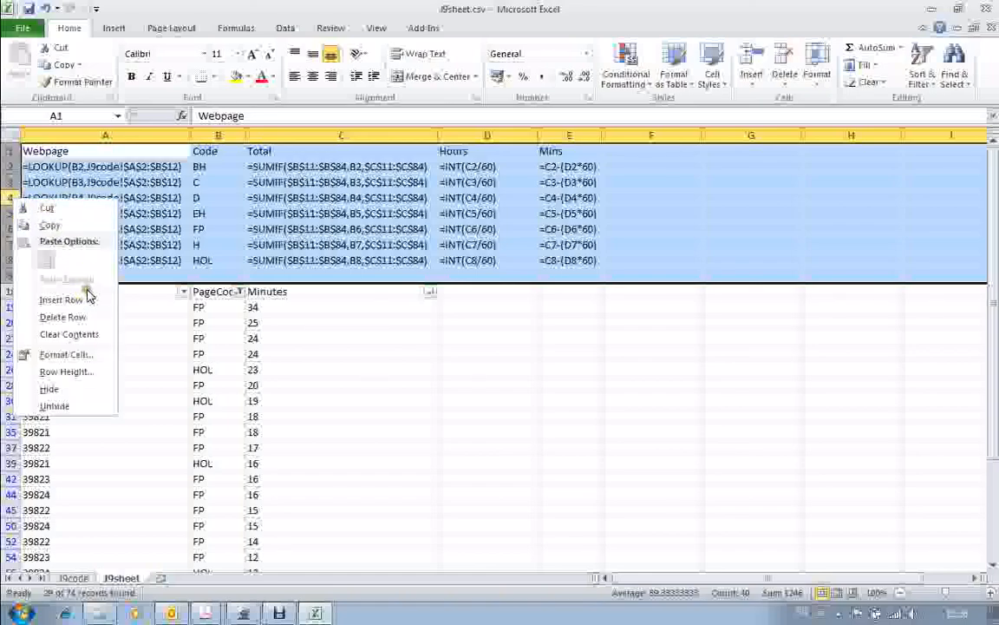
pyautogui.click(52, 389)
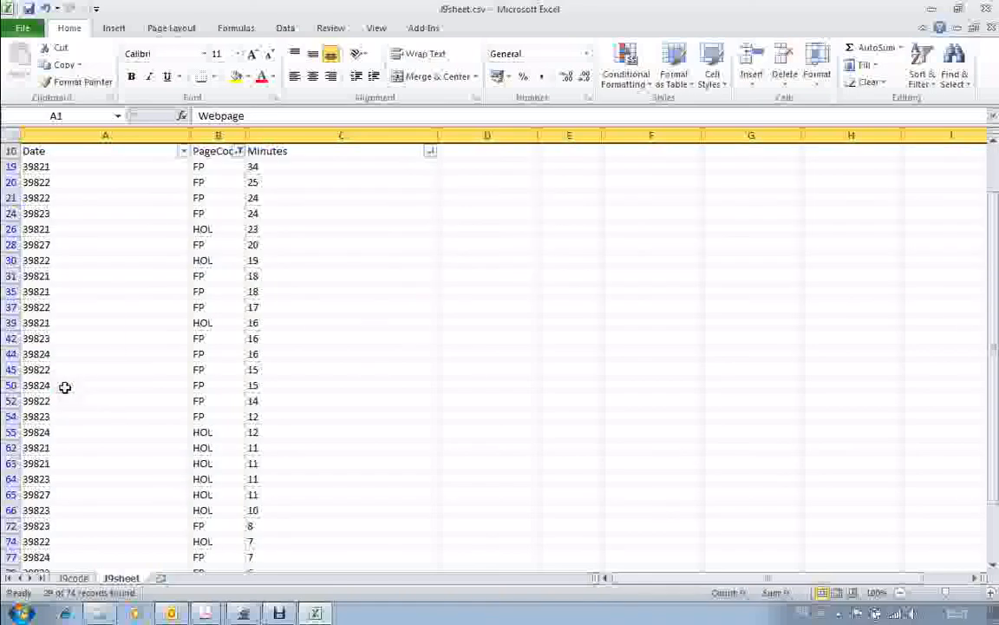